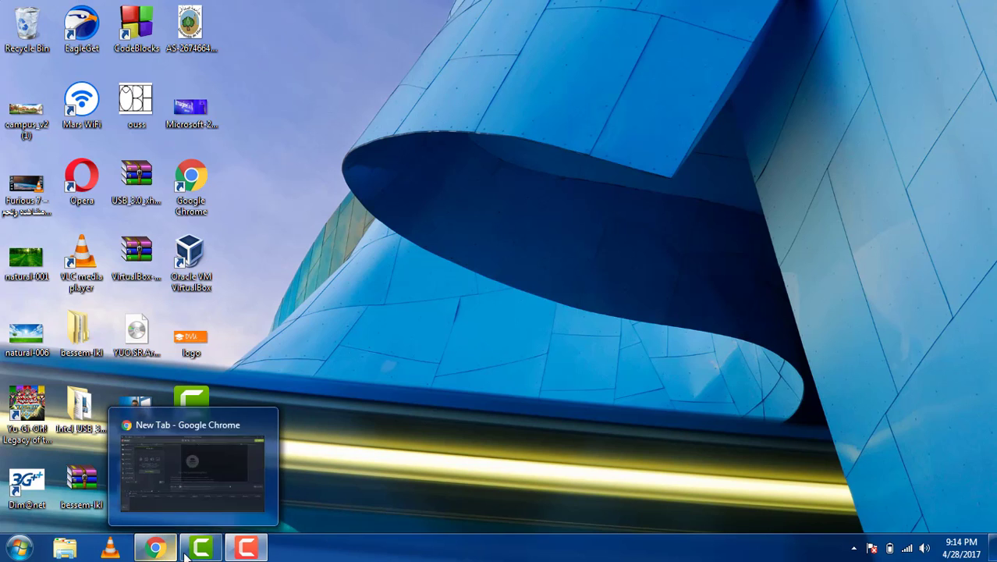
# Step: Restore the incognito Chrome window from its taskbar thumbnail, showing a blank new tab
pyautogui.click(156, 549)
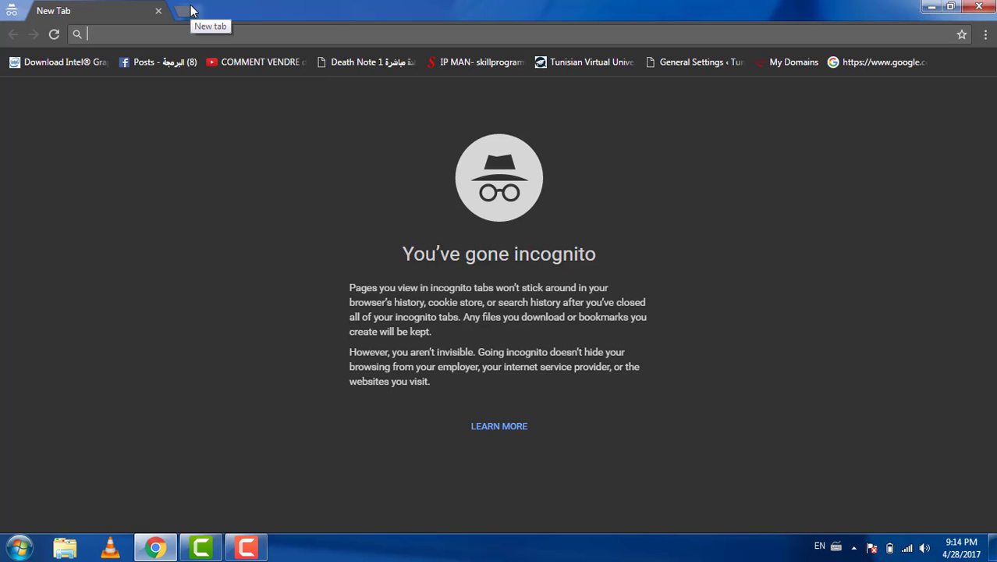
# Step: Go to 000webhost.com in the incognito tab's address bar
pyautogui.write('000webhost.com')
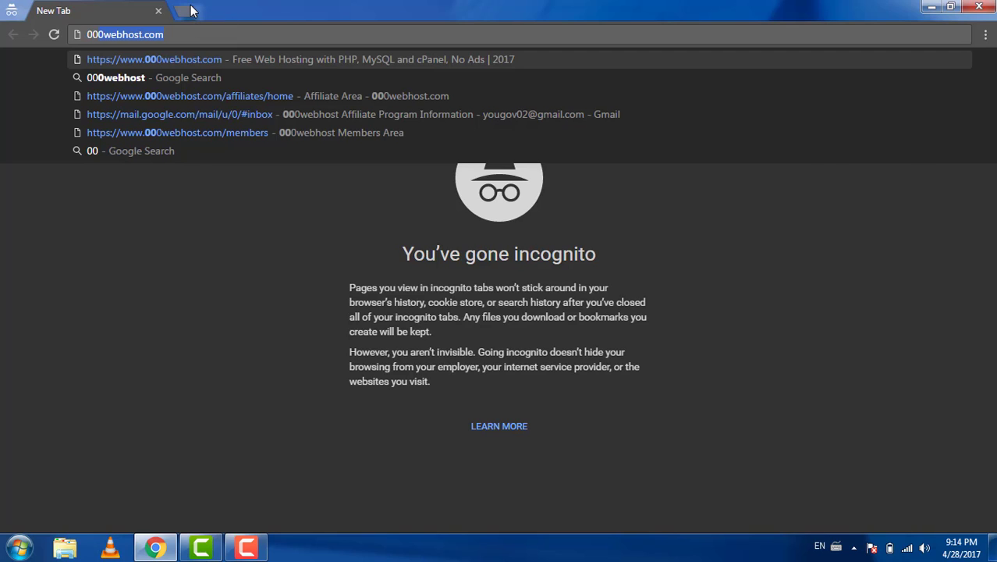
pyautogui.press('Return')
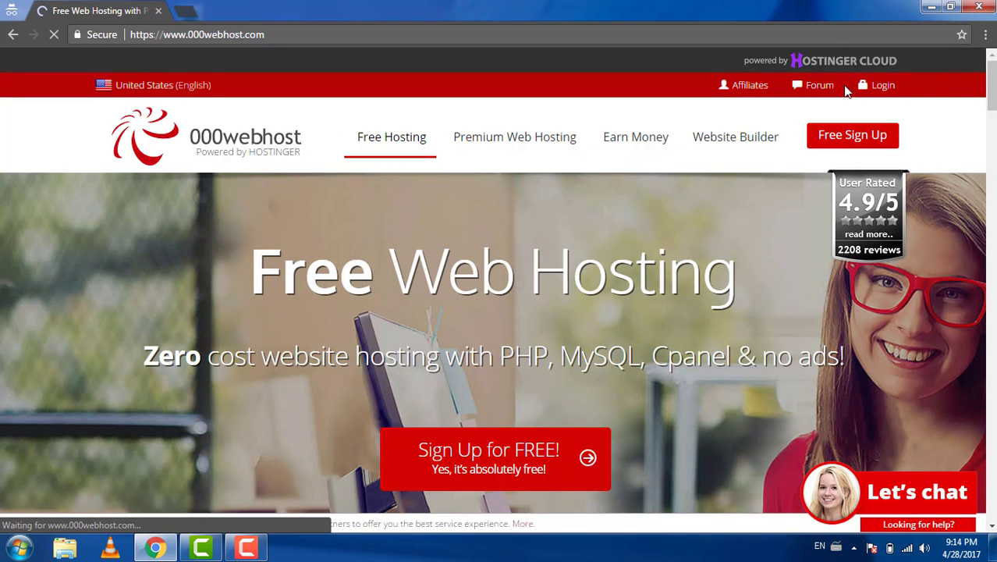
# Step: Enter the email, a password and website name 'test' (test.000webhostapp.com) on the sign-up form
pyautogui.click(880, 137)
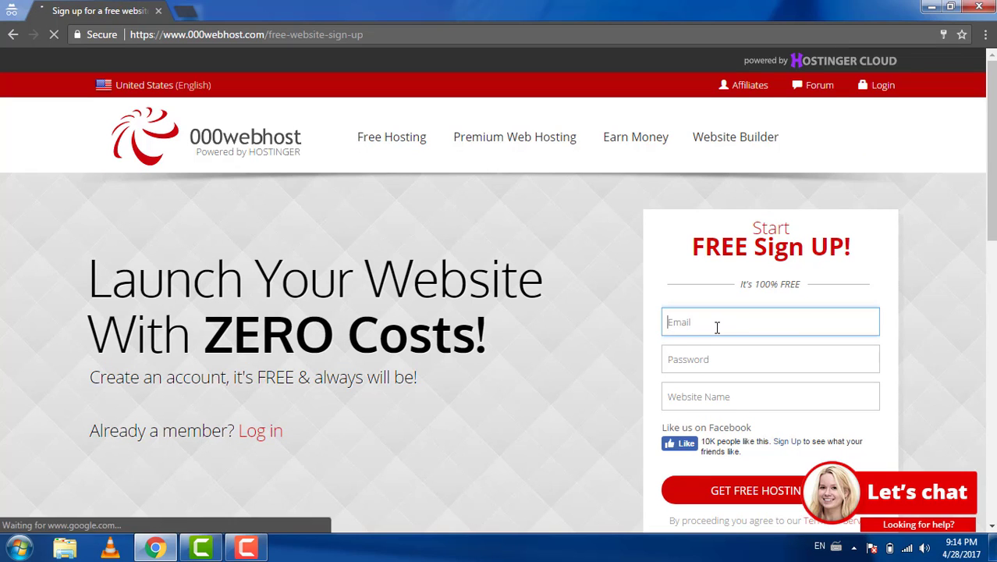
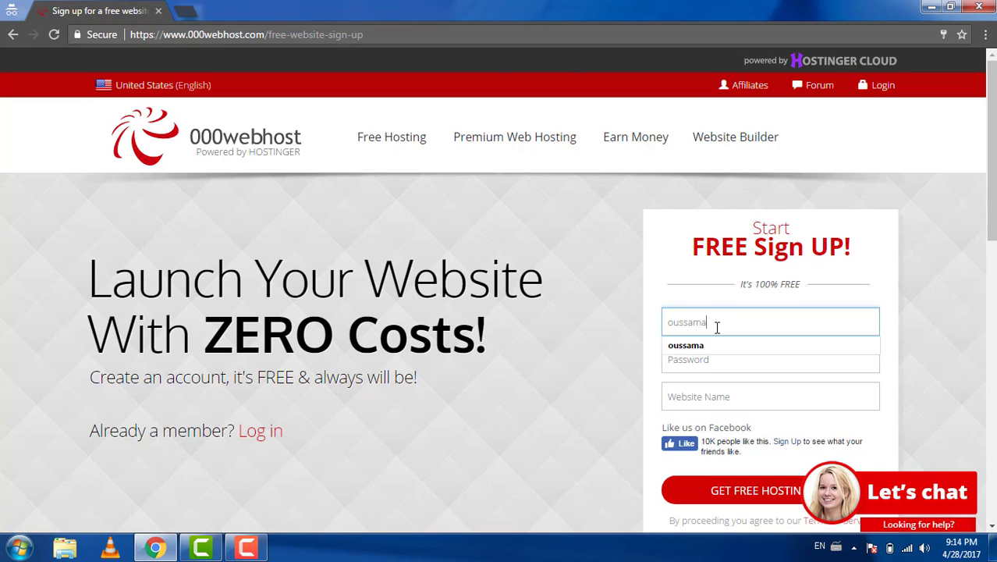
pyautogui.press('Tab')
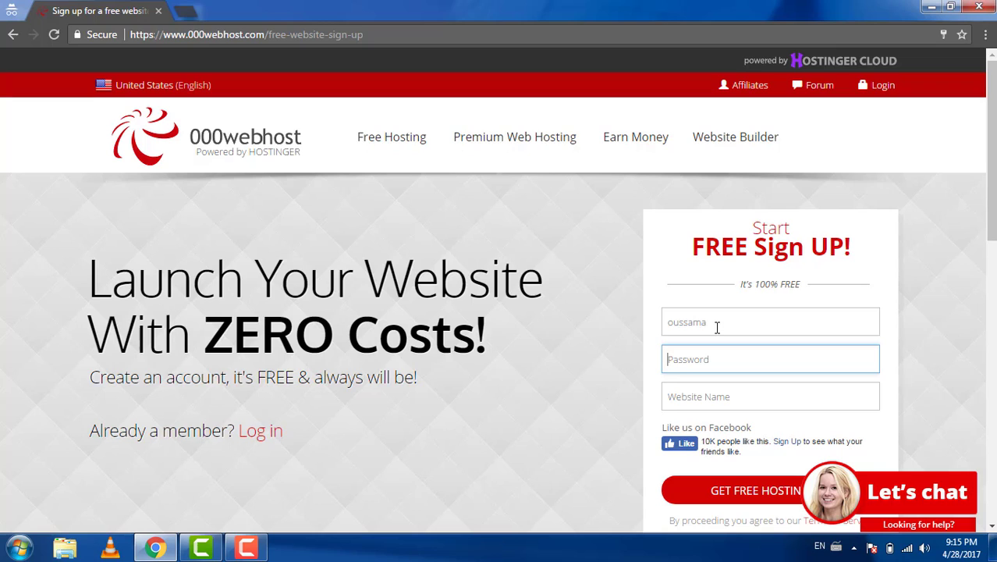
pyautogui.click(720, 319)
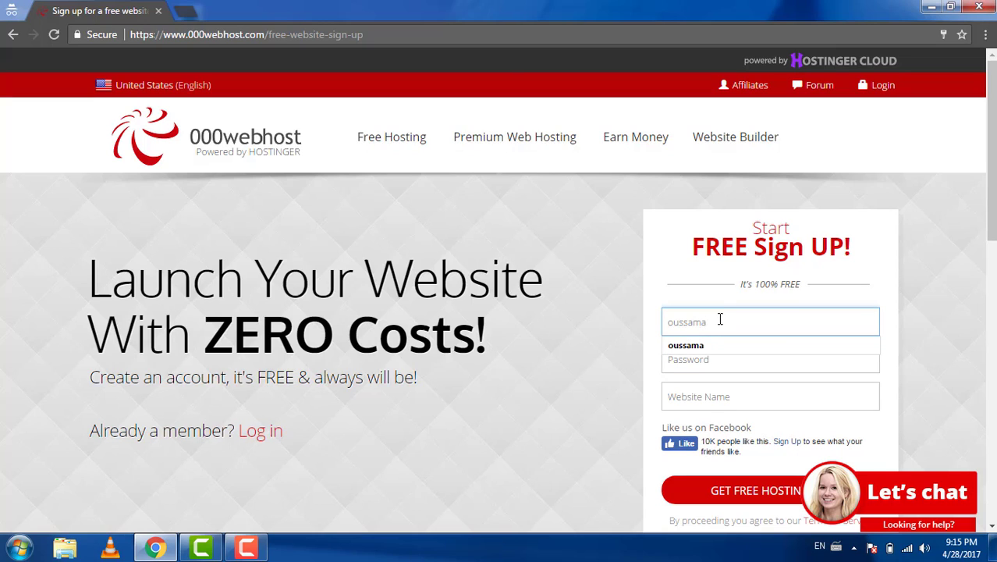
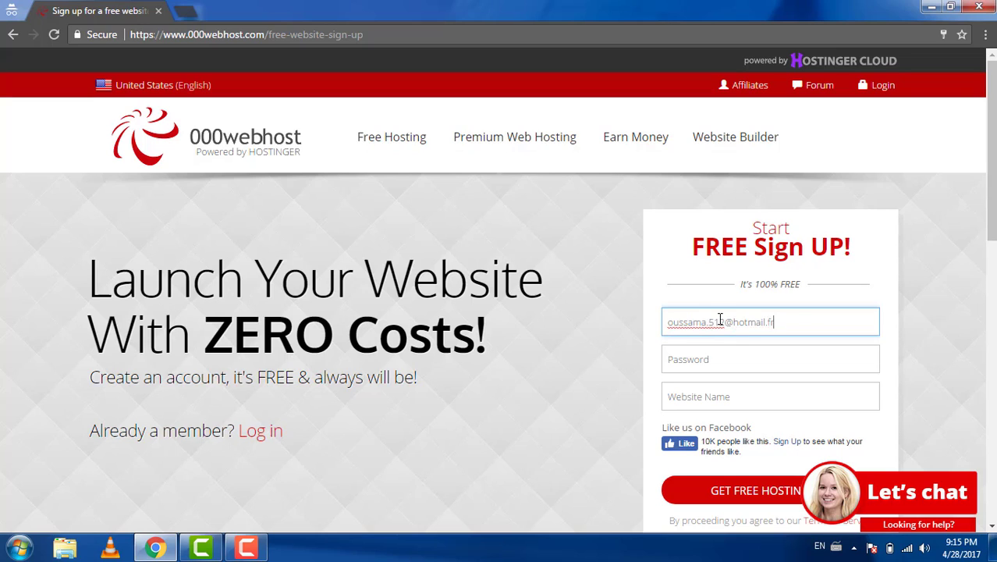
pyautogui.press('Tab')
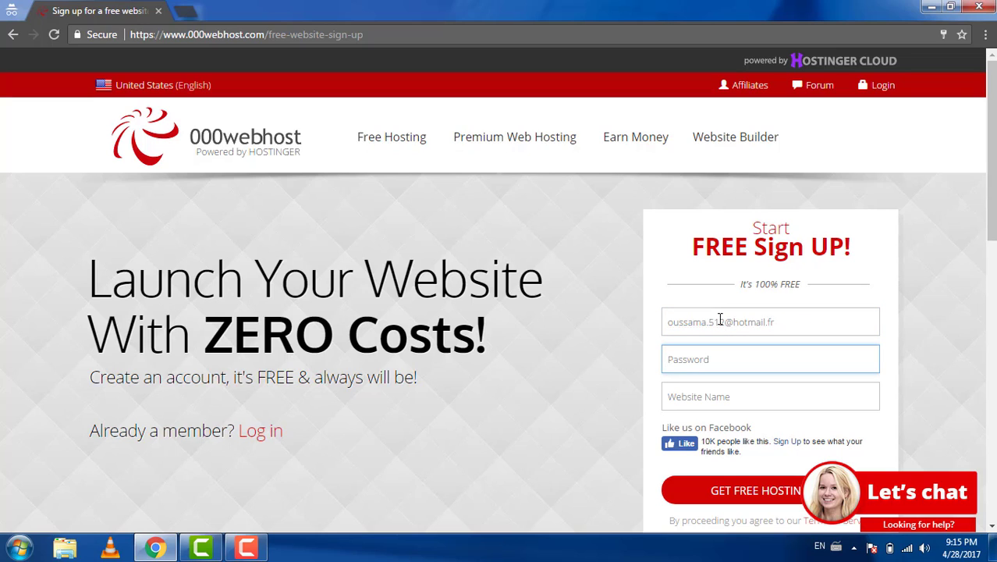
pyautogui.press('Tab')
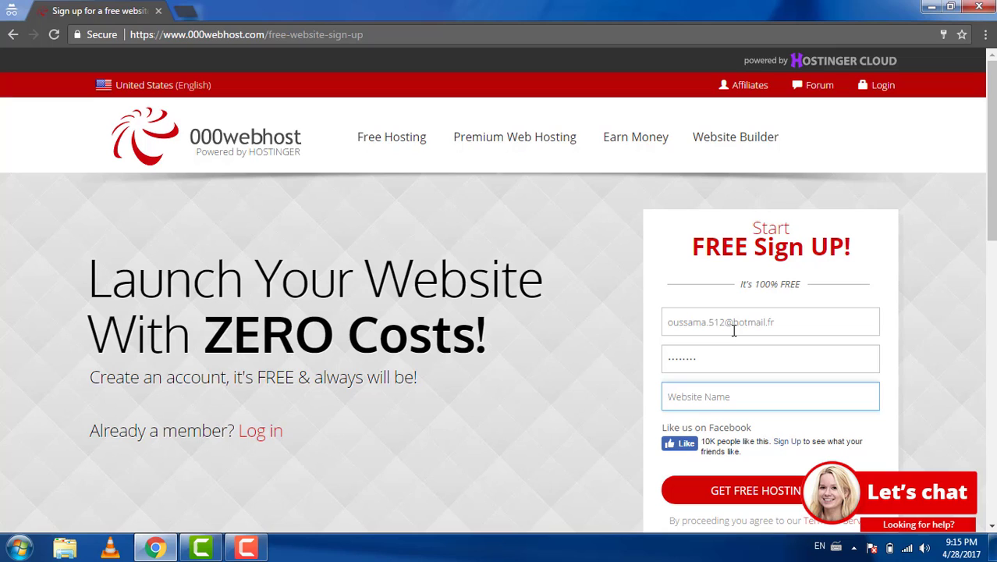
pyautogui.write('test')
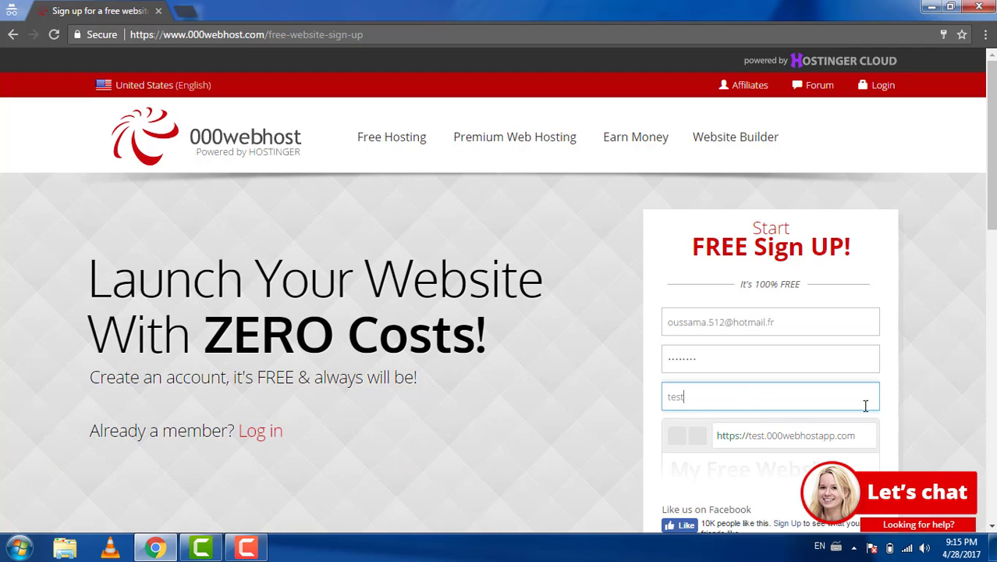
pyautogui.scroll(-2, 763, 412)
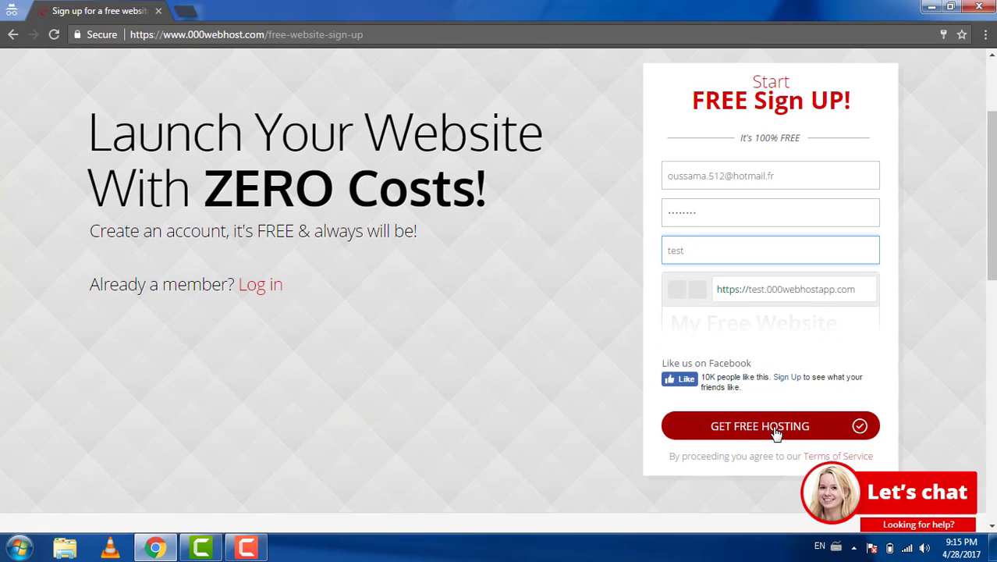
# Step: Submit GET FREE HOSTING and pass the CAPTCHA by selecting the three saxophone images
pyautogui.click(776, 432)
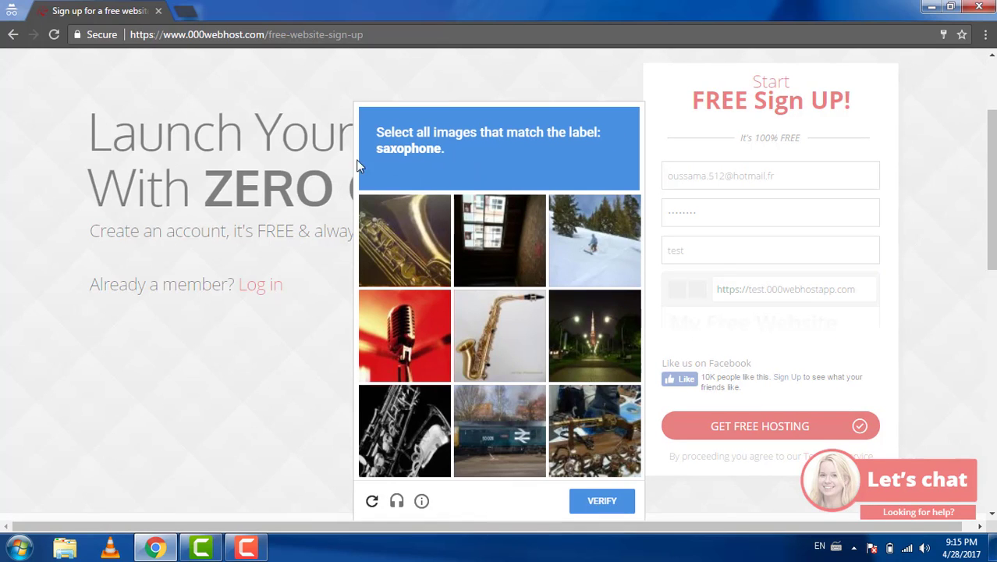
pyautogui.click(400, 248)
pyautogui.click(480, 343)
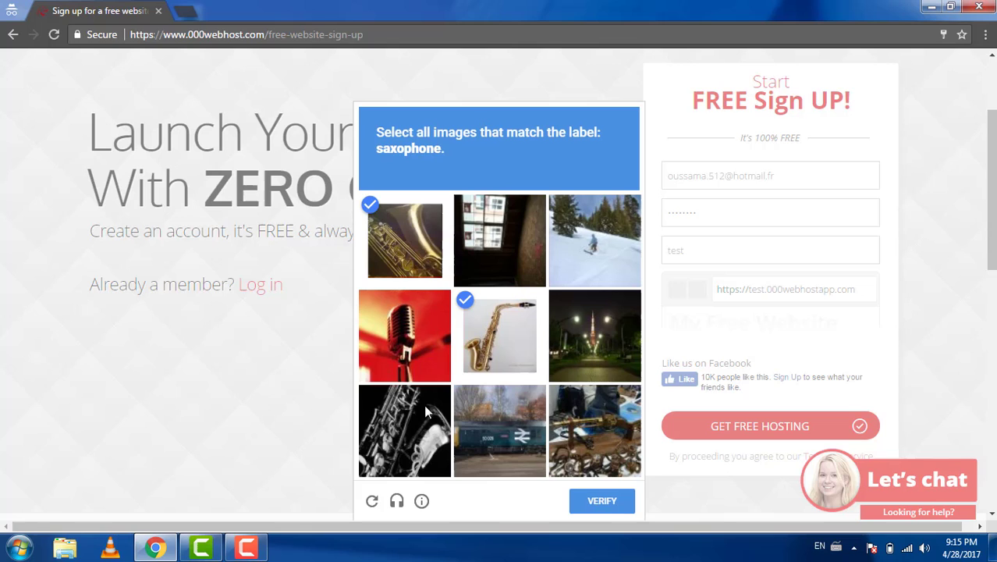
pyautogui.click(437, 425)
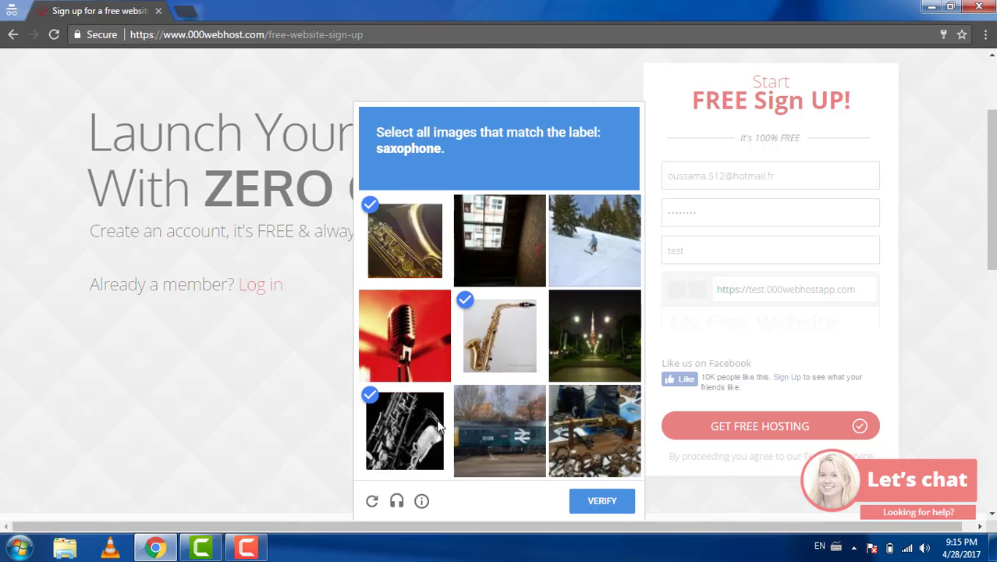
pyautogui.click(601, 503)
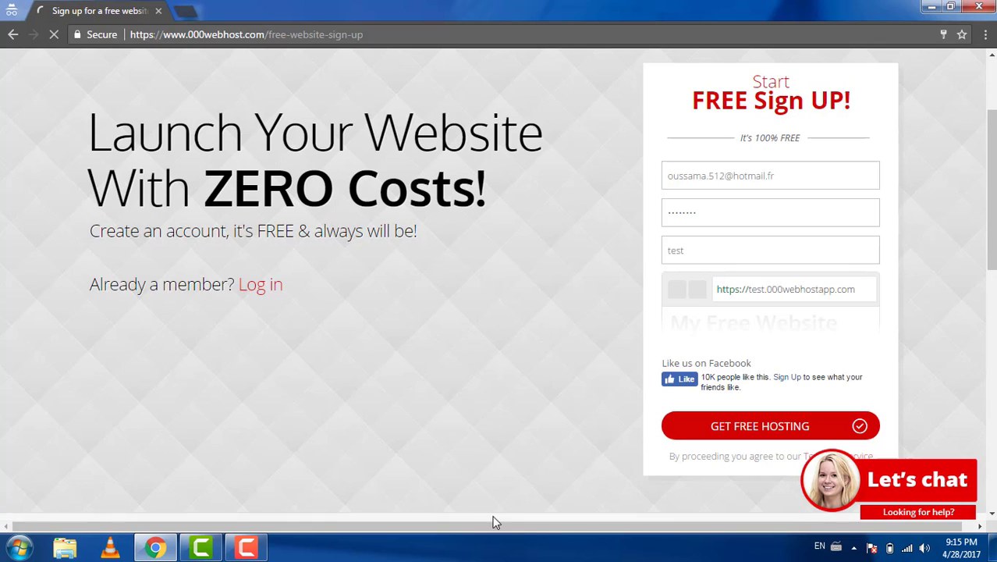
# Step: Open the Hotmail inbox in a new browser tab
pyautogui.click(180, 11)
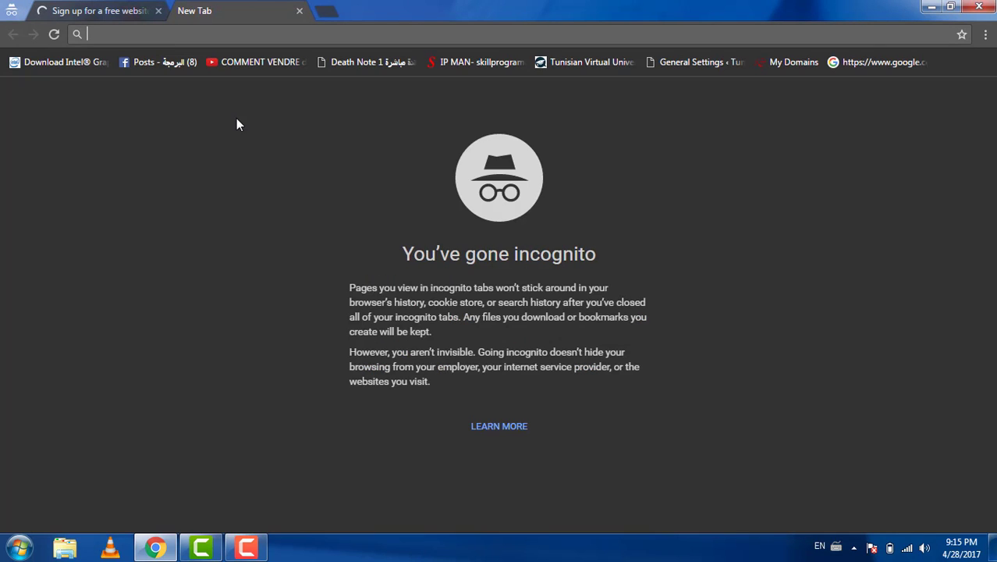
pyautogui.write('hotma')
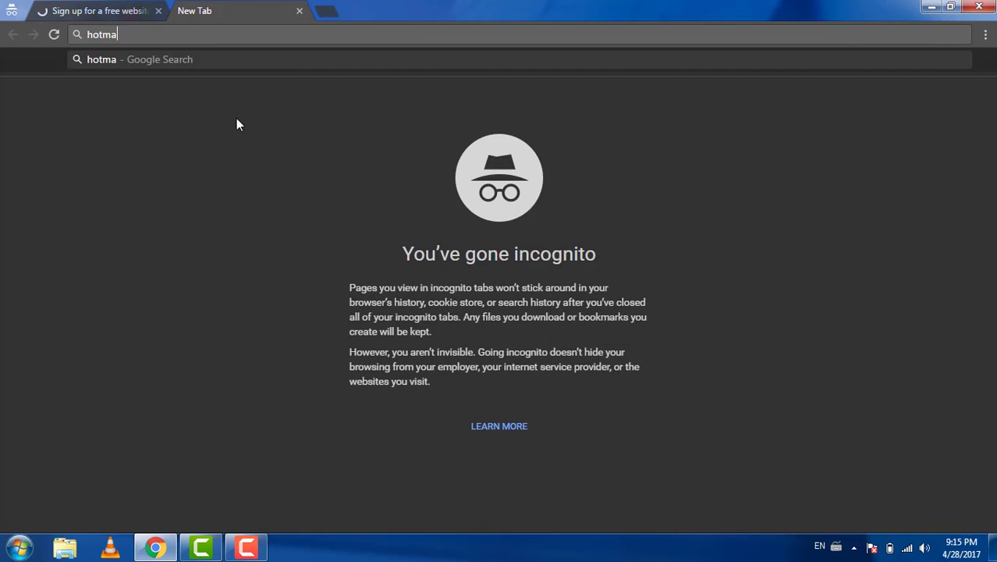
pyautogui.write('il')
pyautogui.press('Return')
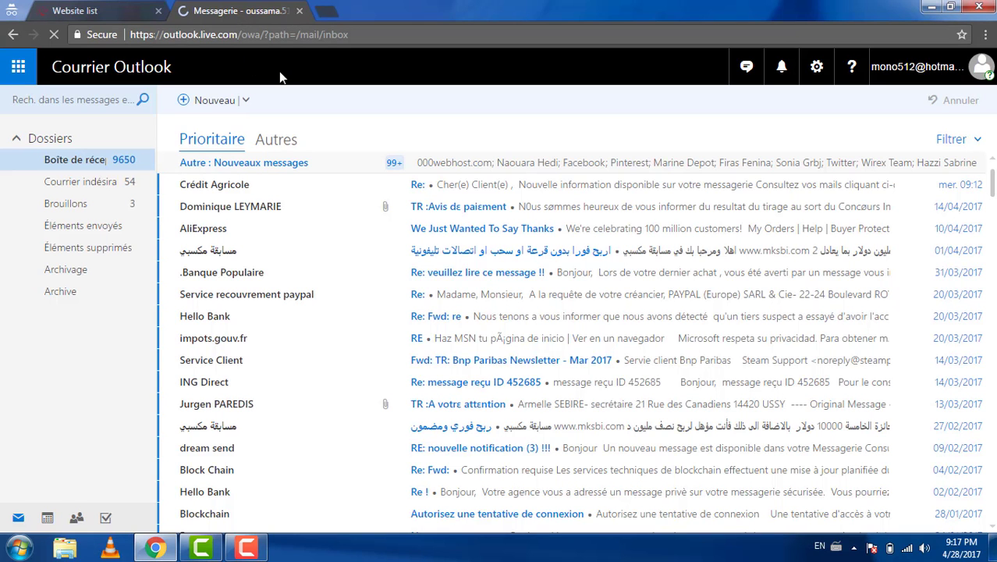
# Step: Open the 000webhost confirmation email under Autres and follow its Verify email link
pyautogui.click(428, 166)
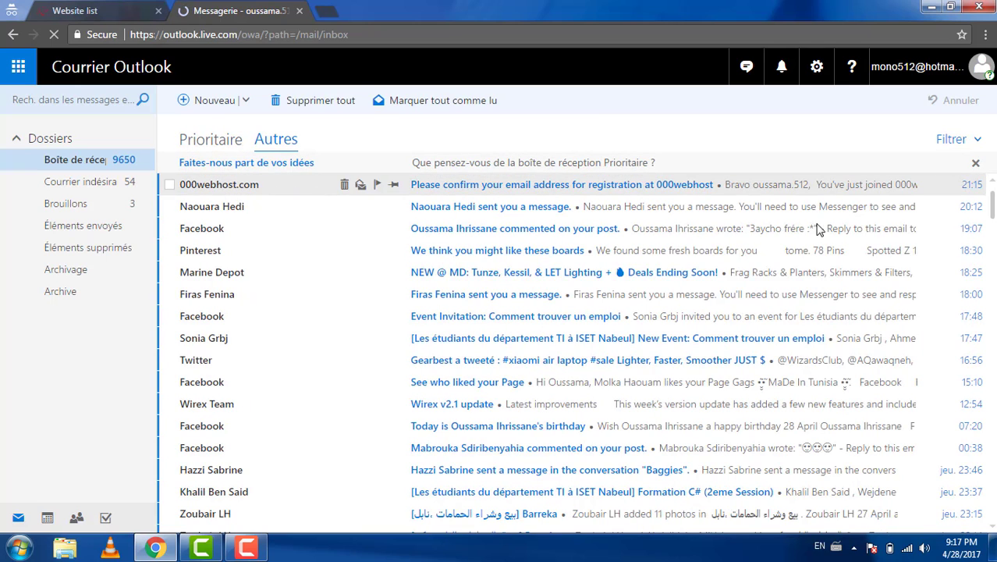
pyautogui.click(367, 189)
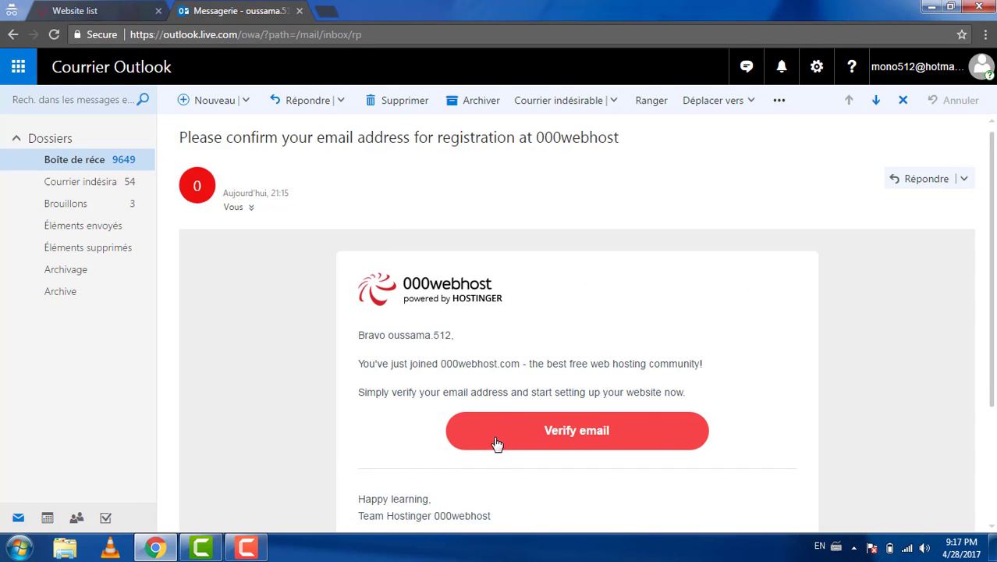
pyautogui.scroll(-1, 497, 443)
pyautogui.click(547, 357)
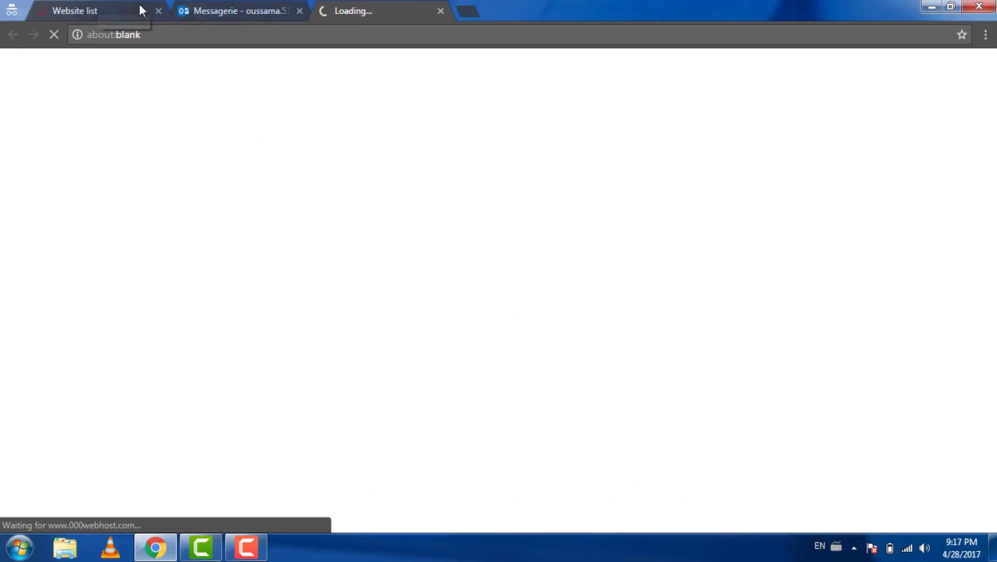
pyautogui.click(174, 13)
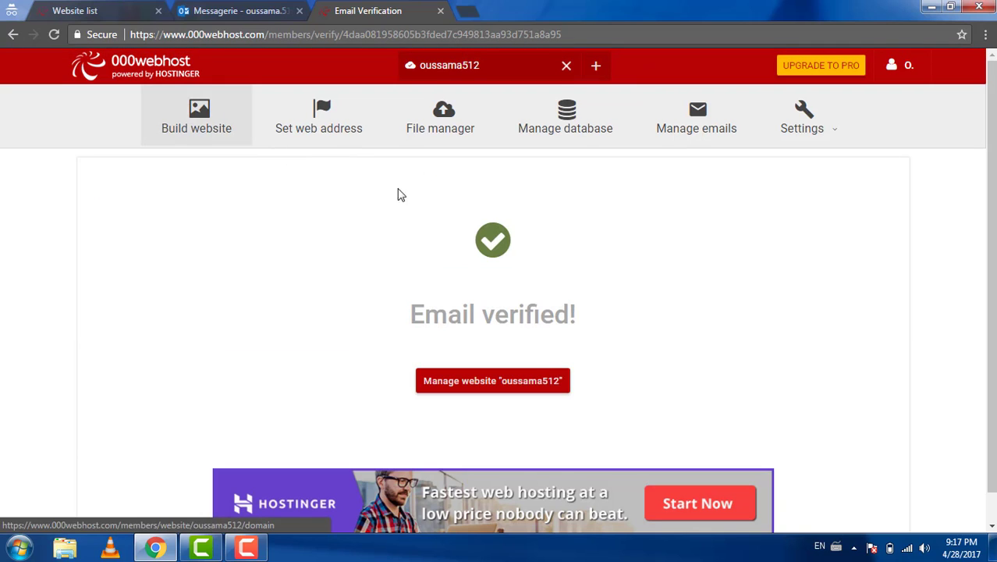
# Step: Go to Build website and scroll down to the builder, WordPress and upload option cards
pyautogui.click(195, 126)
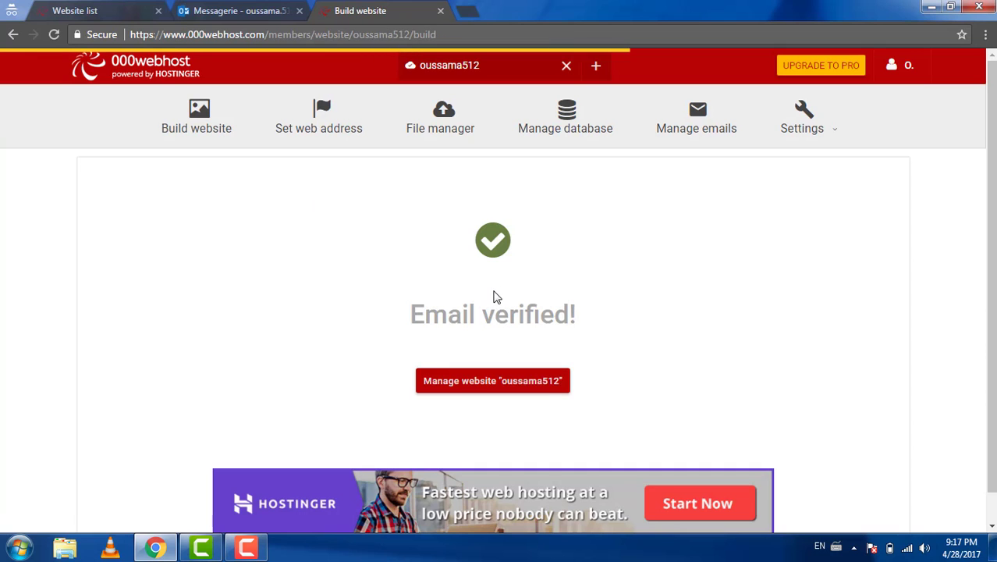
pyautogui.scroll(-5, 421, 343)
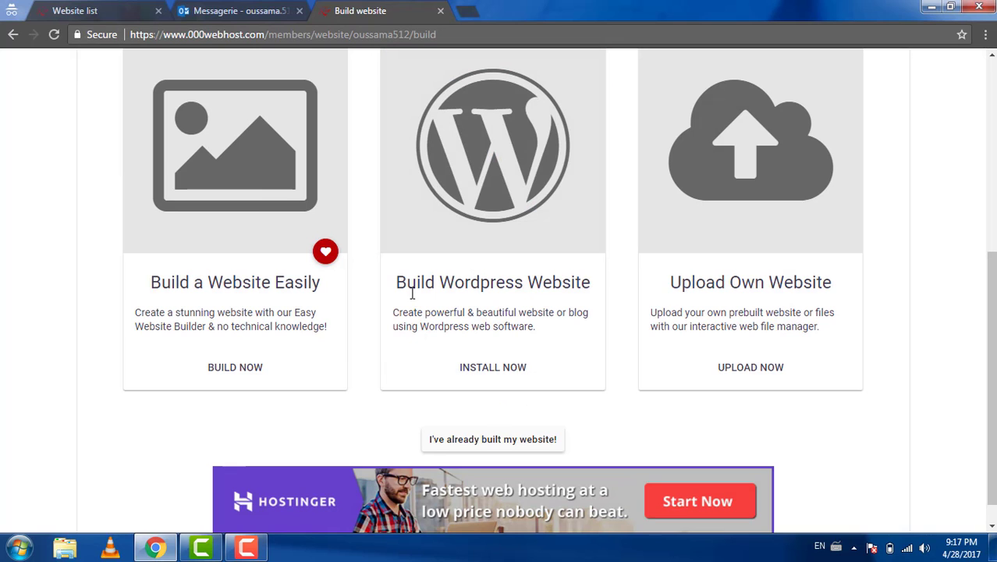
# Step: Install WordPress with admin username 'oussama' and a chosen password
pyautogui.click(474, 379)
pyautogui.moveTo(505, 151); pyautogui.dragTo(402, 151)
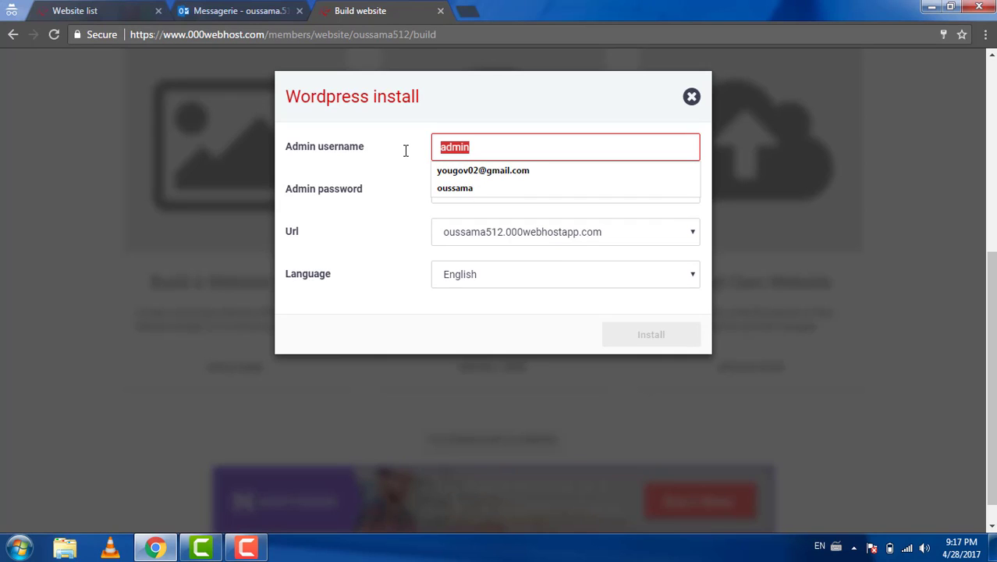
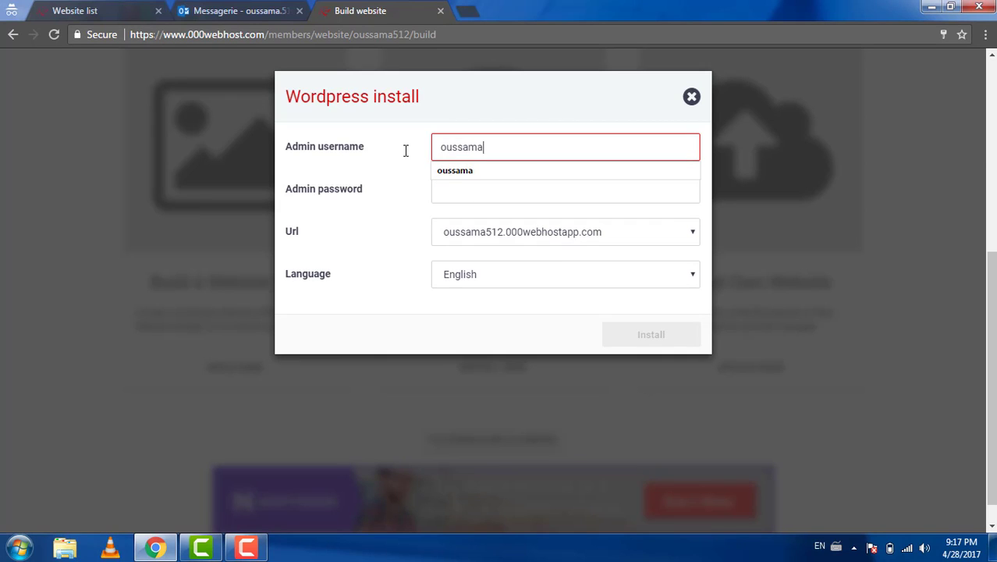
pyautogui.press('Tab')
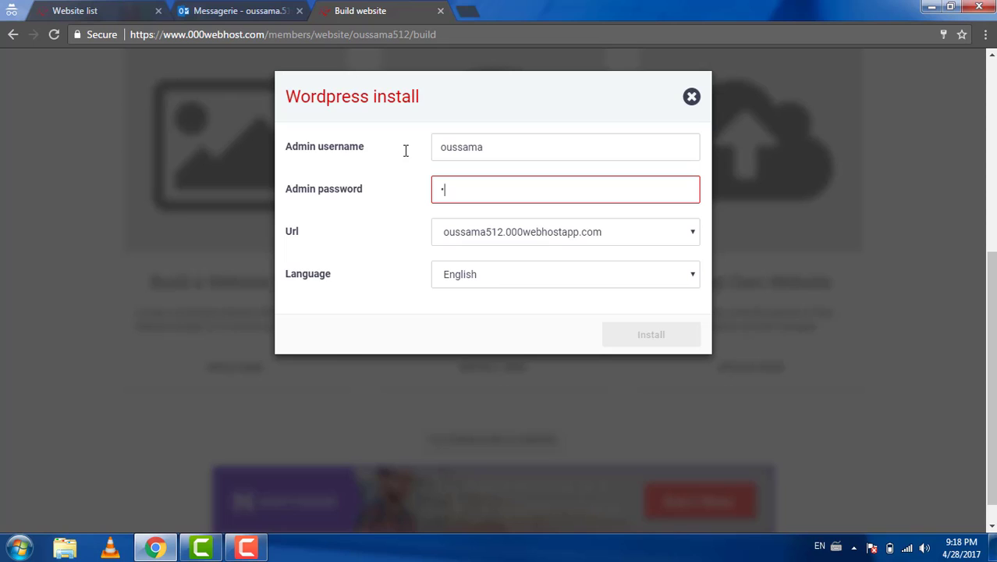
pyautogui.press('Tab')
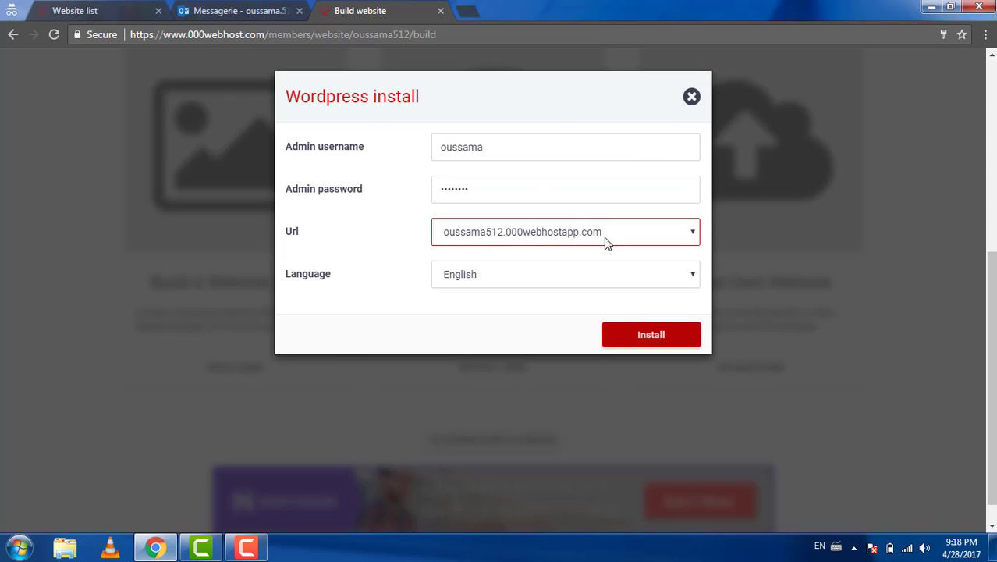
pyautogui.click(634, 336)
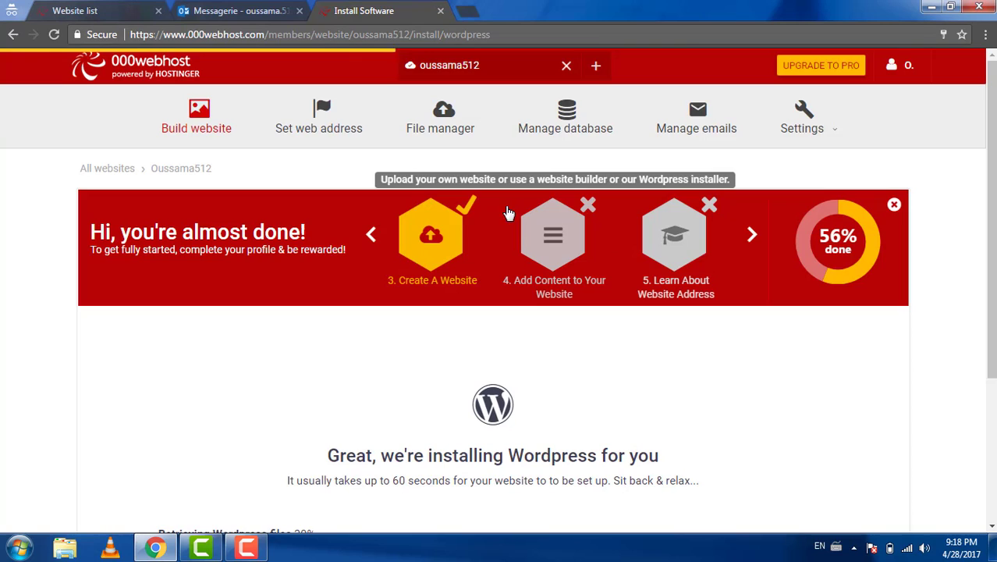
# Step: Wait through the roughly sixty-second install progress until the WordPress login page loads
pyautogui.scroll(-3, 337, 383)
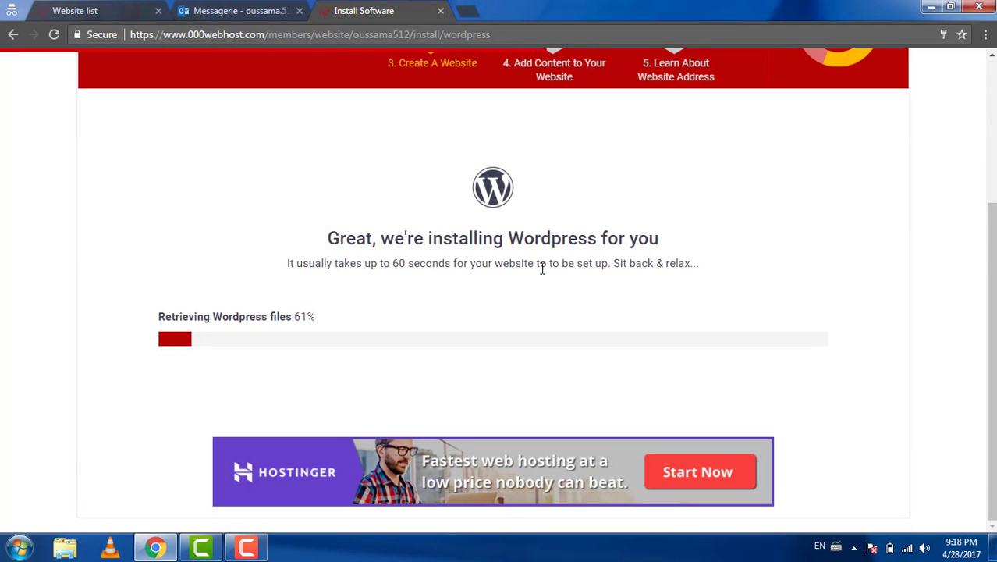
pyautogui.moveTo(364, 263); pyautogui.dragTo(470, 264)
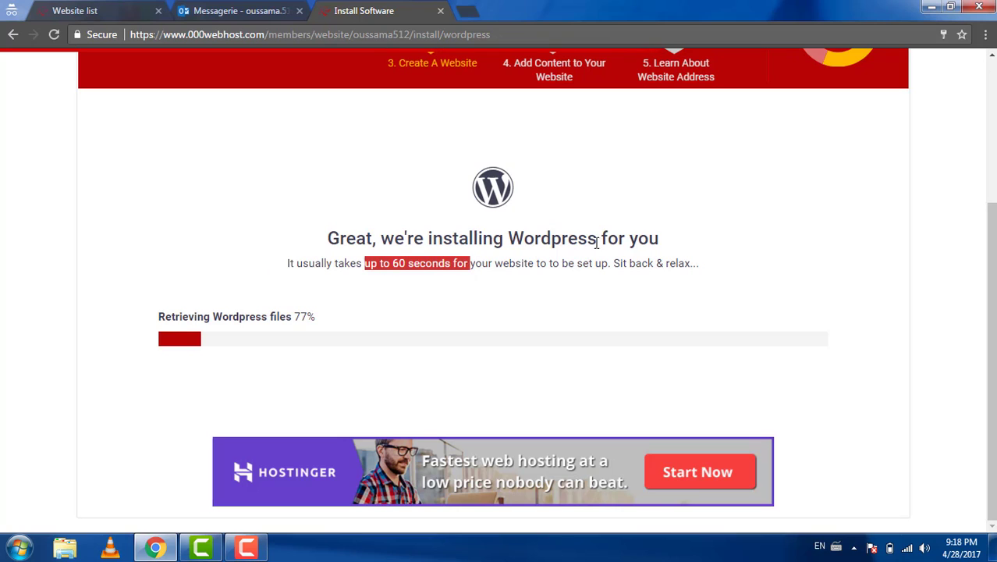
pyautogui.click(537, 266)
pyautogui.scroll(1, 562, 313)
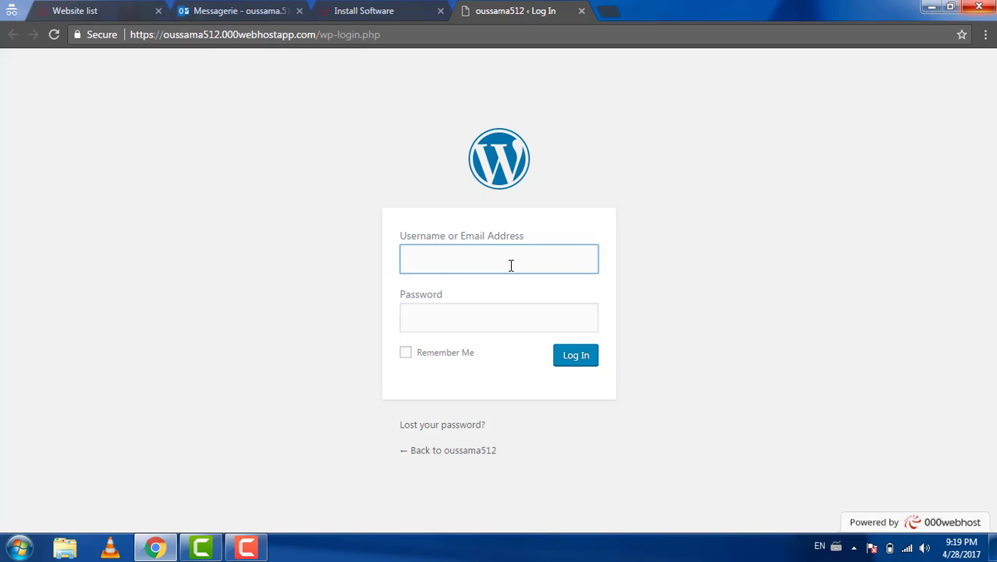
# Step: Enter the login email as the username and move on to the password field
pyautogui.click(511, 266)
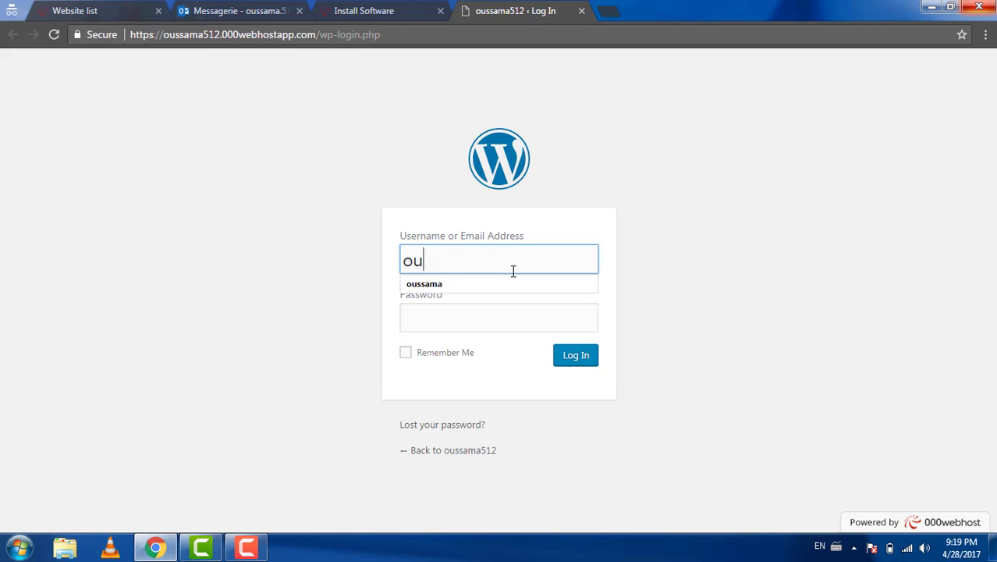
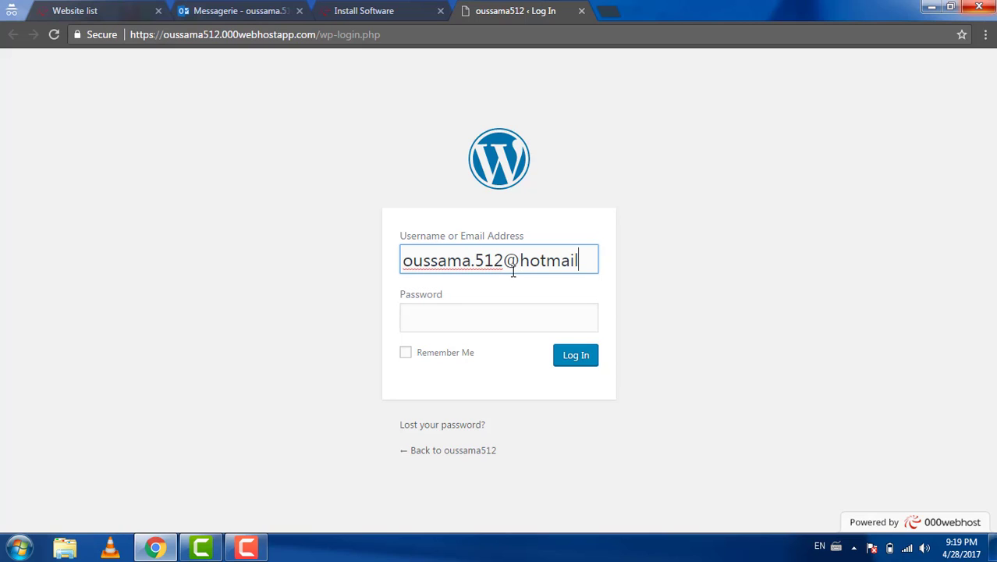
pyautogui.press('Tab')
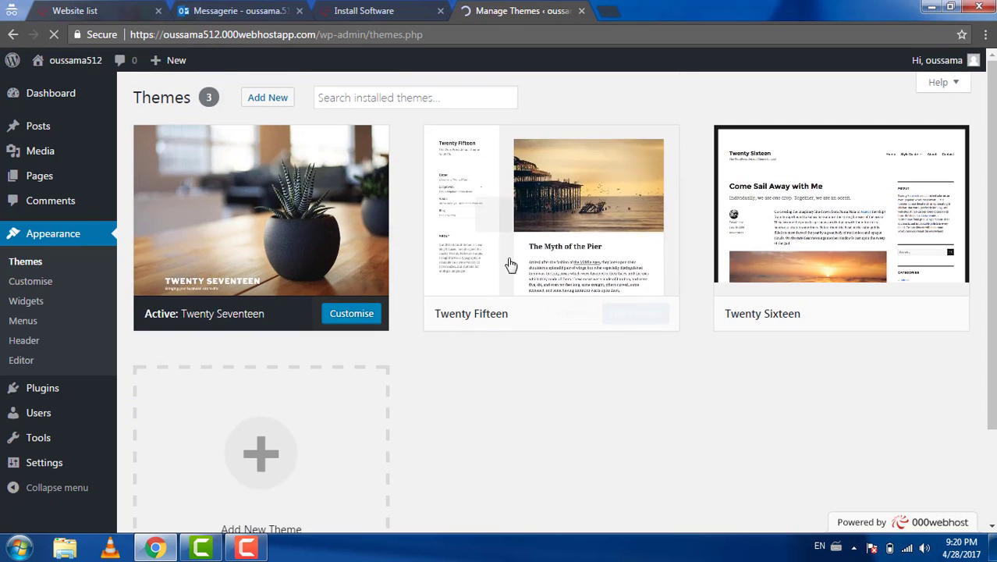
pyautogui.moveTo(842, 226)
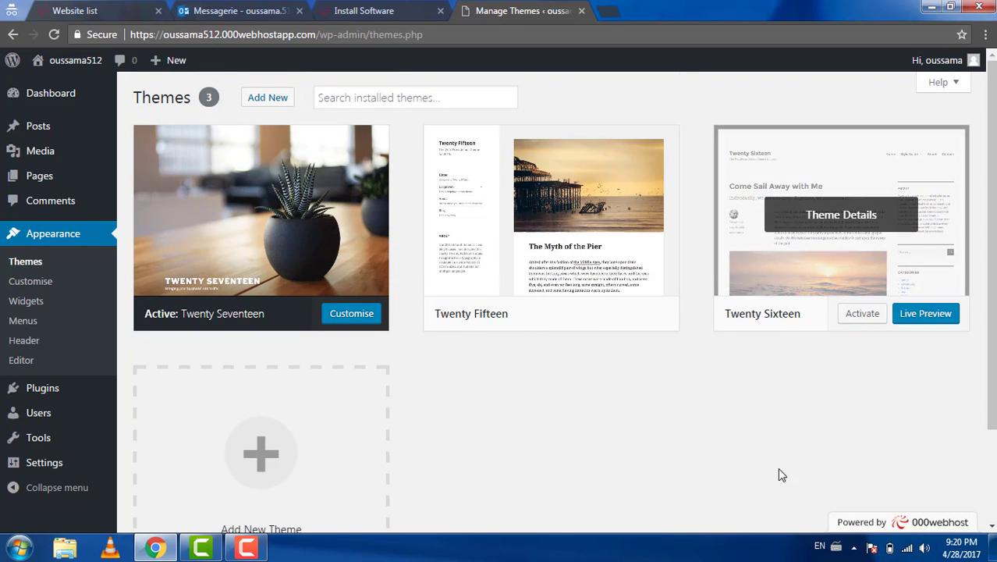
# Step: Activate Twenty Sixteen, briefly switch back to Twenty Seventeen, then reactivate Twenty Sixteen
pyautogui.click(855, 322)
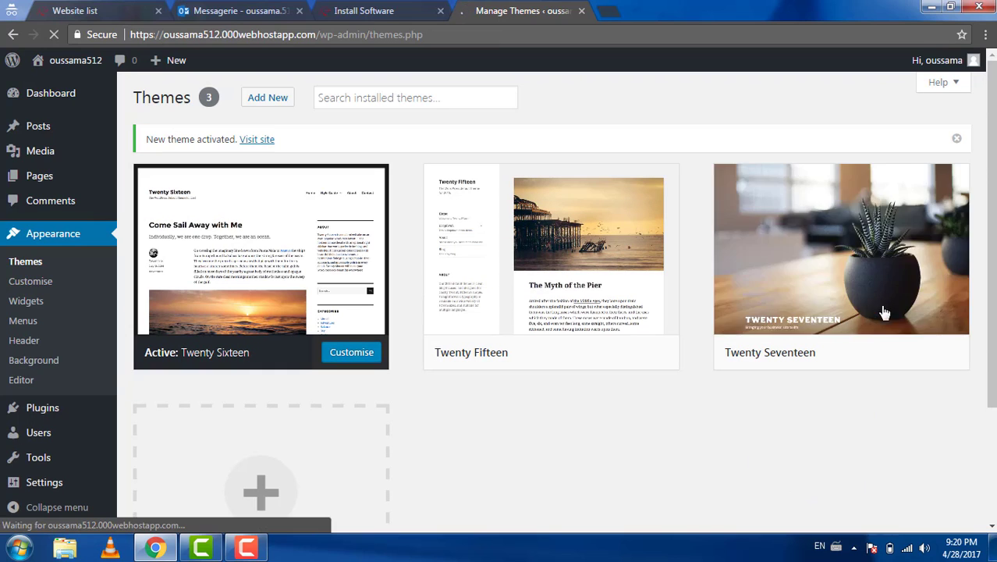
pyautogui.moveTo(841, 266)
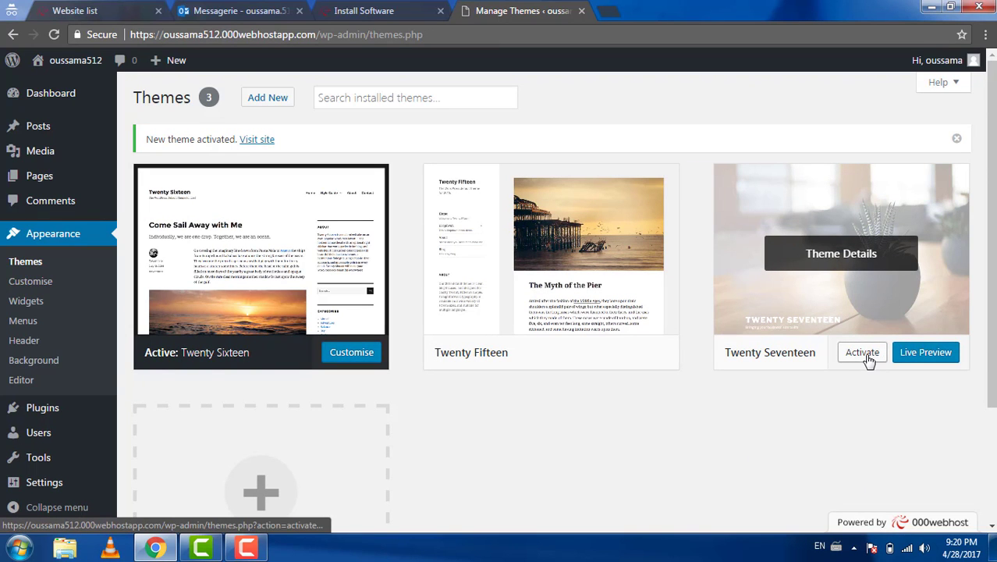
pyautogui.click(866, 355)
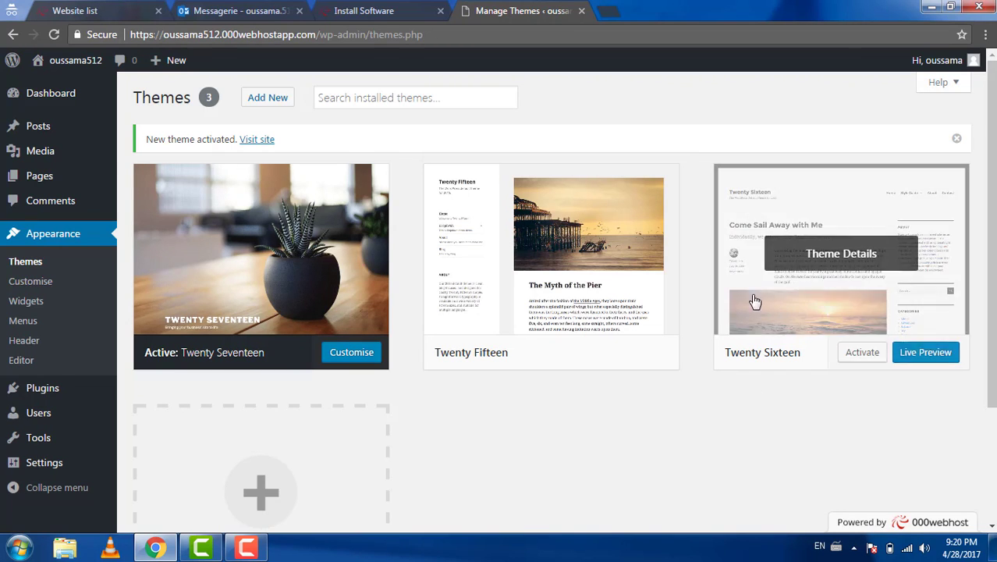
pyautogui.click(863, 357)
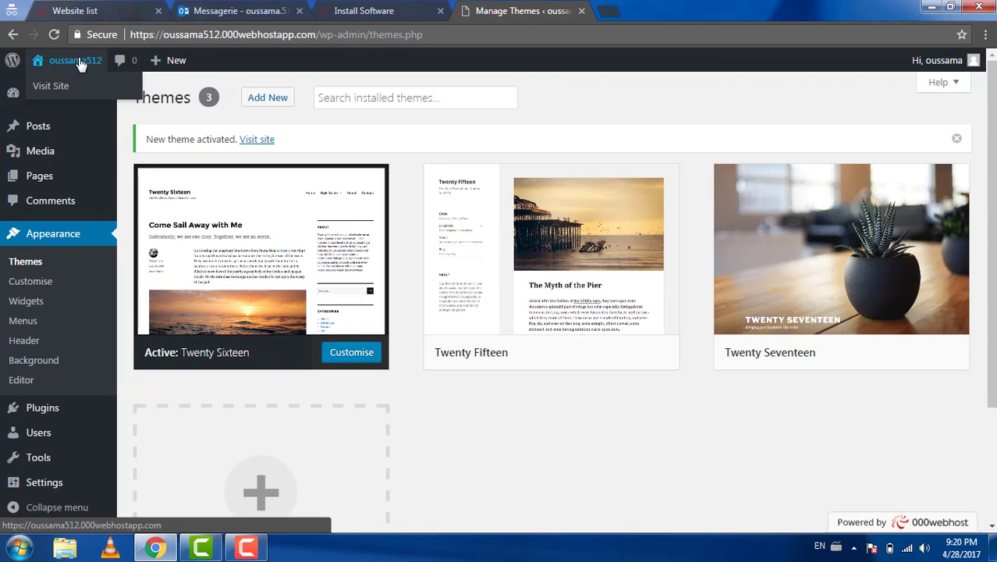
# Step: View the Hello world front page in Twenty Sixteen, then return to the 000webhost tab
pyautogui.moveTo(71, 60)
pyautogui.click(102, 92)
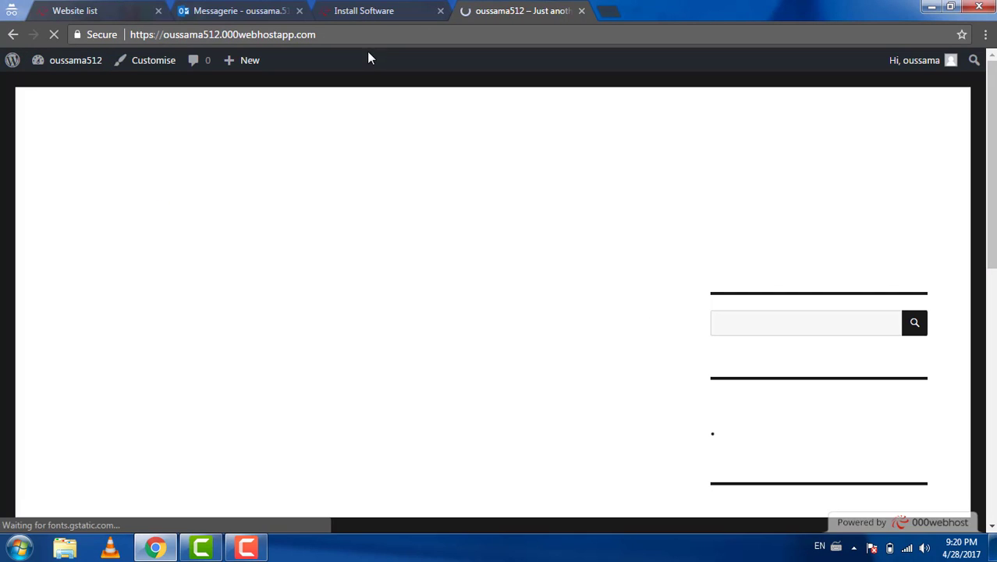
pyautogui.scroll(-5, 481, 216)
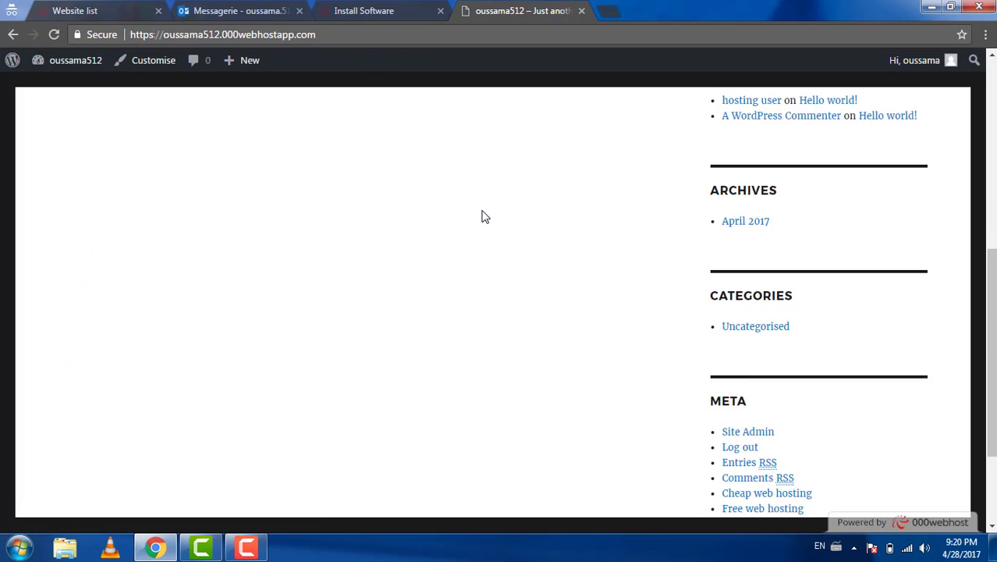
pyautogui.scroll(5, 481, 216)
pyautogui.moveTo(173, 33); pyautogui.dragTo(119, 33)
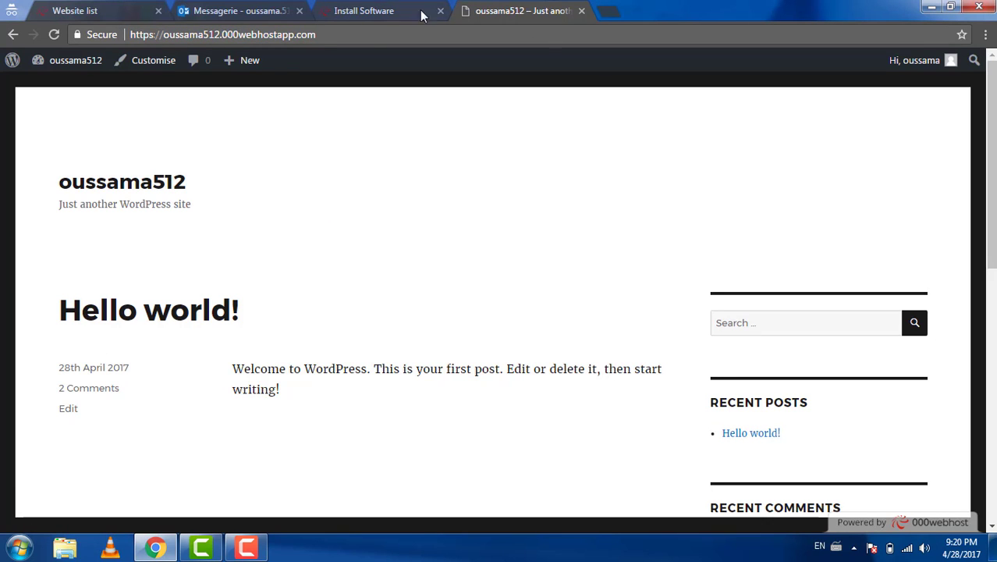
pyautogui.click(249, 8)
# Step: Go from the finished install page to Set web address for oussama512.000webhostapp.com
pyautogui.click(374, 11)
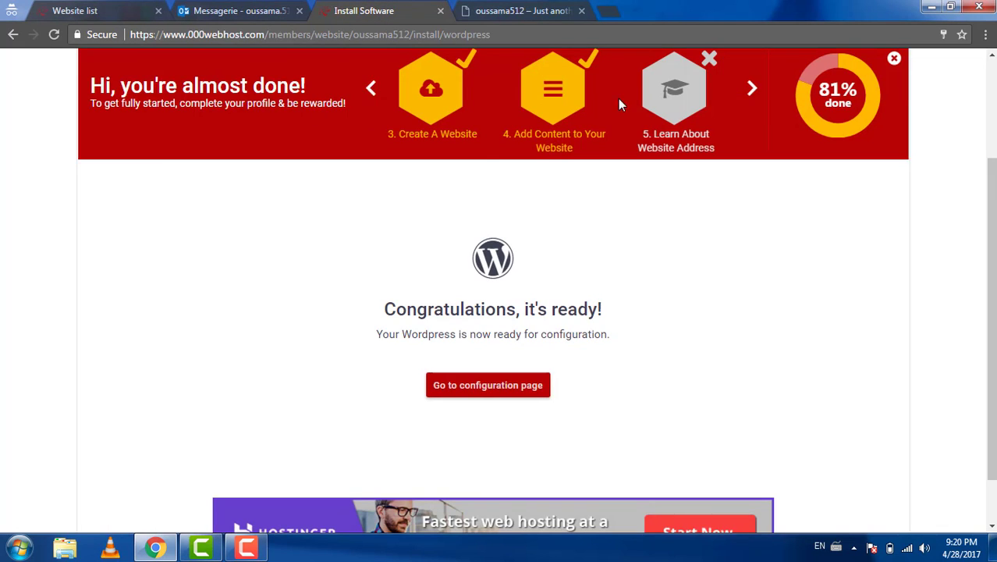
pyautogui.scroll(2, 601, 195)
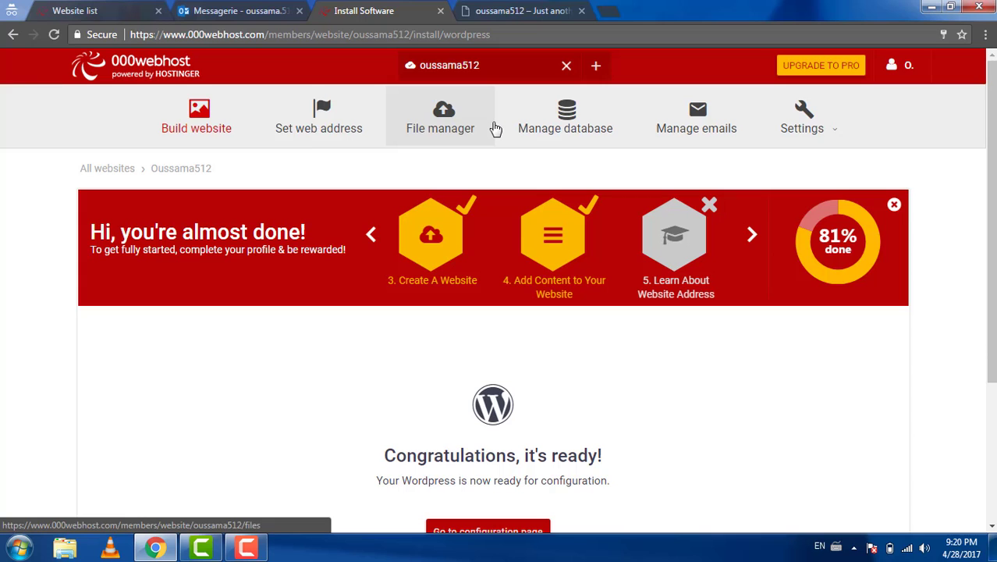
pyautogui.click(312, 129)
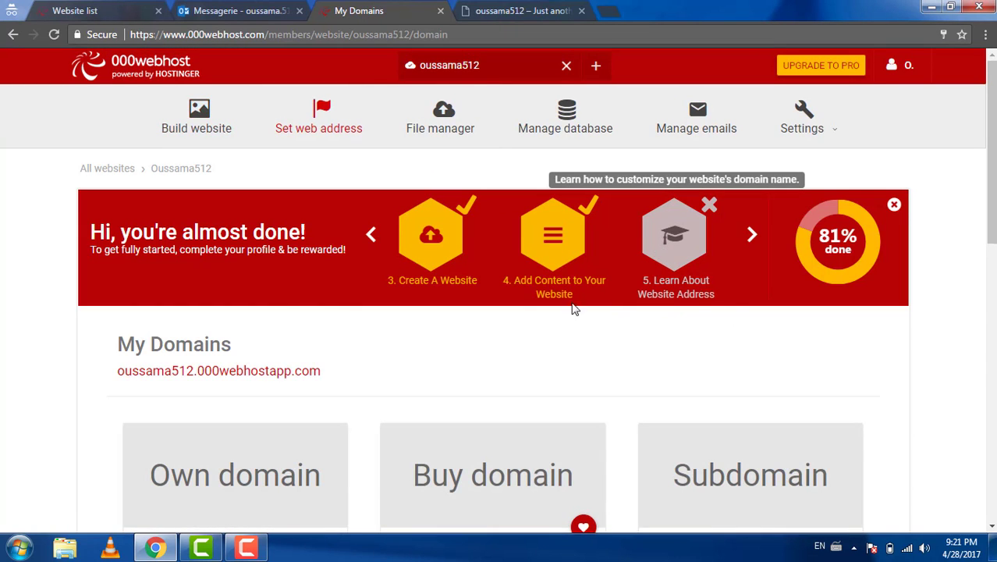
pyautogui.scroll(-2, 535, 350)
pyautogui.scroll(-1, 535, 350)
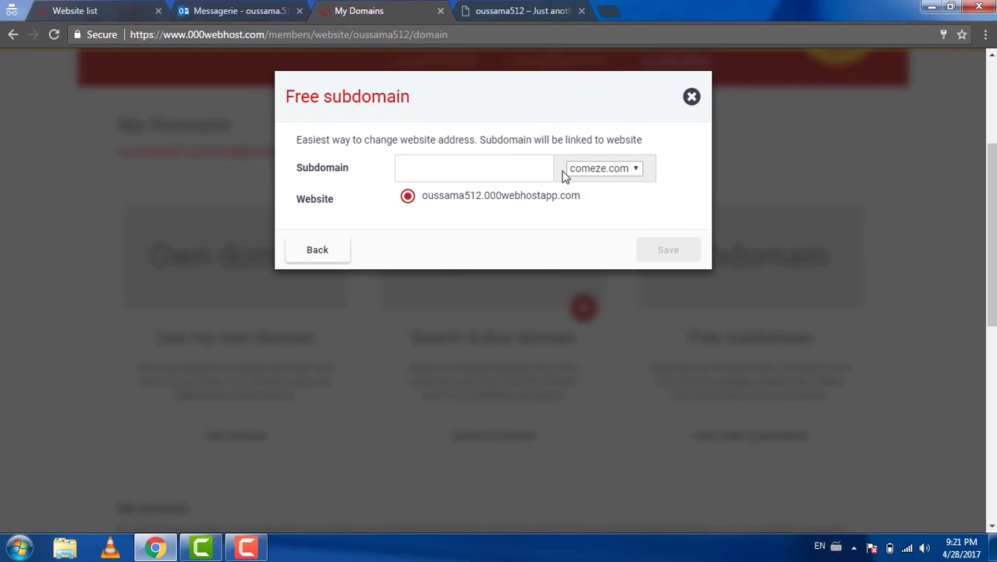
# Step: Browse the parent-domain list, then close the free subdomain form without adding one
pyautogui.click(627, 171)
pyautogui.moveTo(634, 223); pyautogui.dragTo(641, 353)
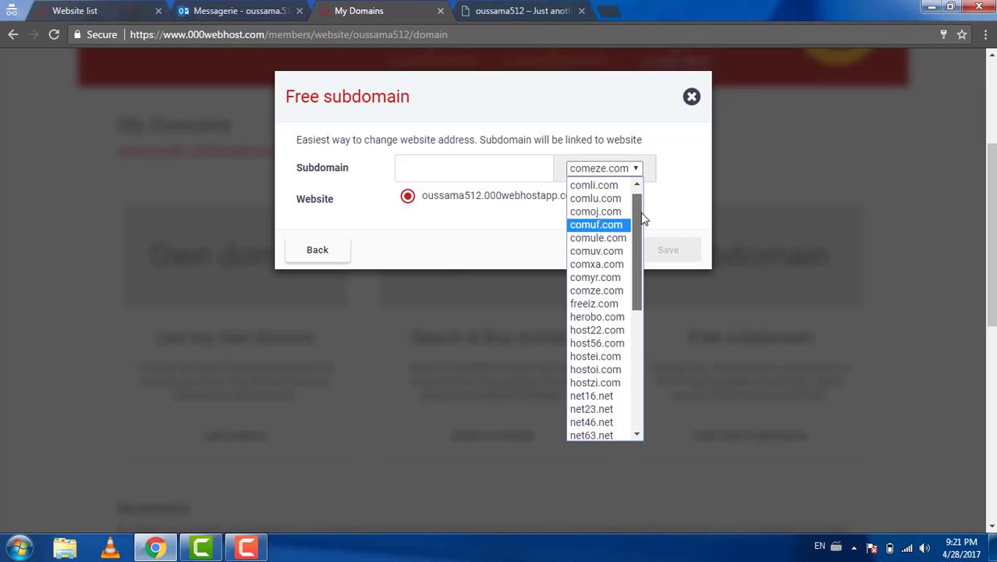
pyautogui.moveTo(640, 353)
pyautogui.mouseDown()
pyautogui.moveTo(622, 211)
pyautogui.moveTo(638, 401)
pyautogui.mouseUp()
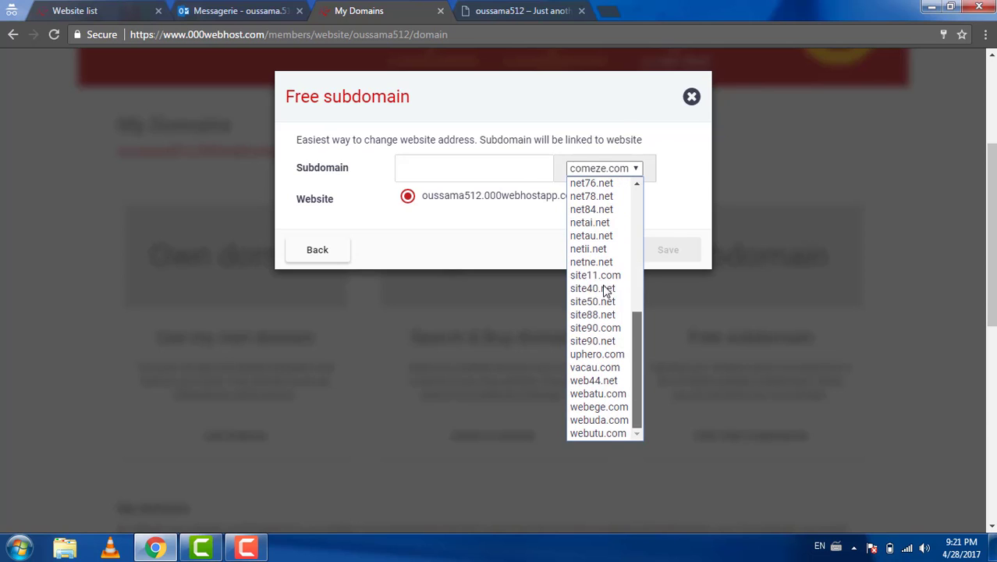
pyautogui.click(724, 451)
pyautogui.scroll(3, 24, 265)
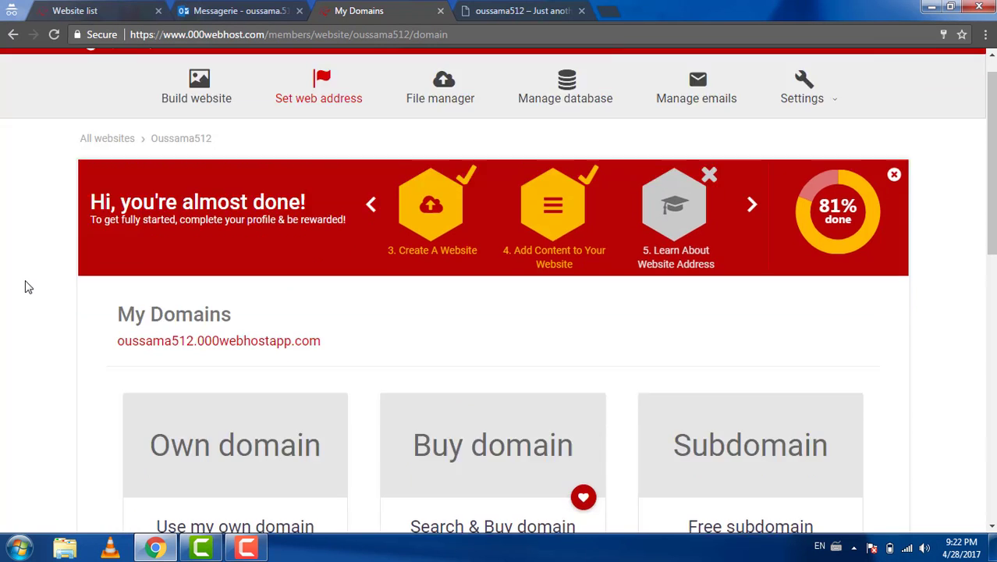
pyautogui.scroll(1, 27, 287)
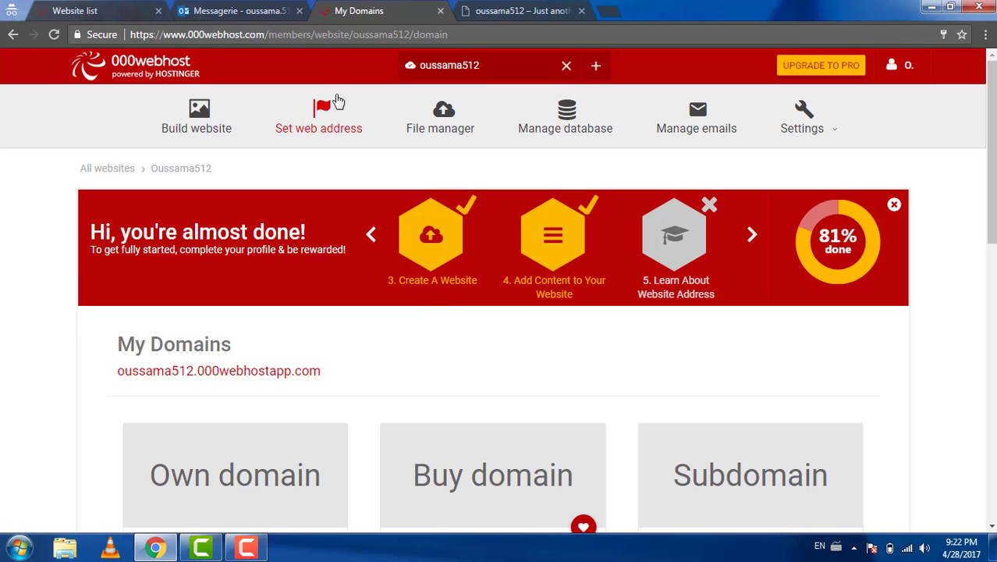
pyautogui.scroll(-5, 613, 281)
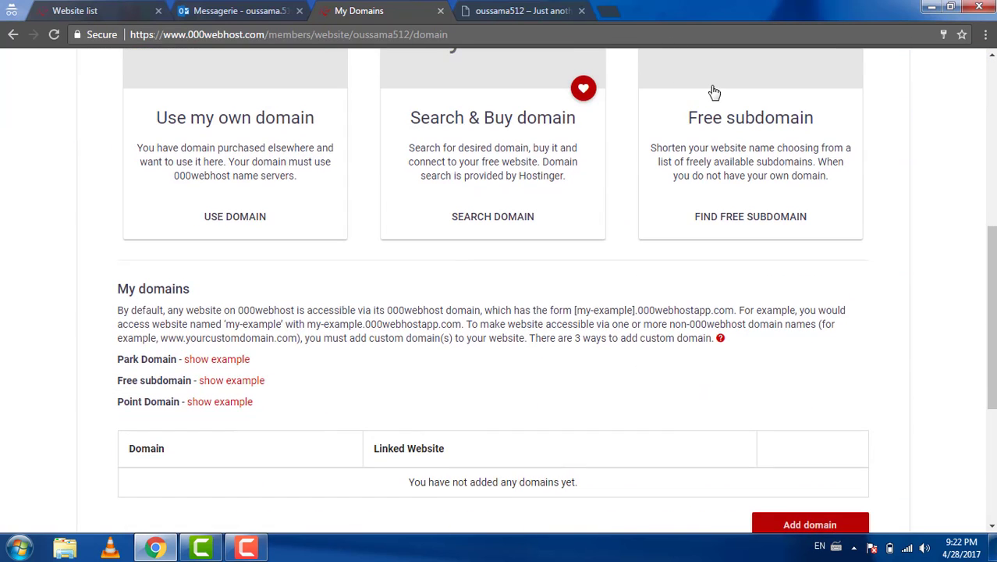
pyautogui.scroll(5, 711, 102)
pyautogui.scroll(-4, 721, 358)
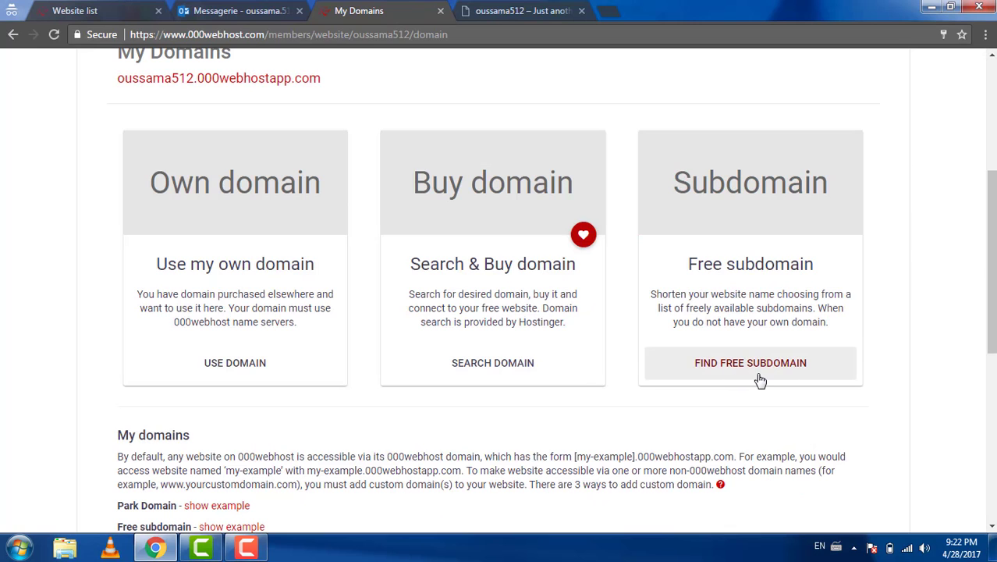
# Step: Choose comxa.com as parent domain, enter subdomain oussama-test, and save it
pyautogui.click(760, 380)
pyautogui.click(629, 170)
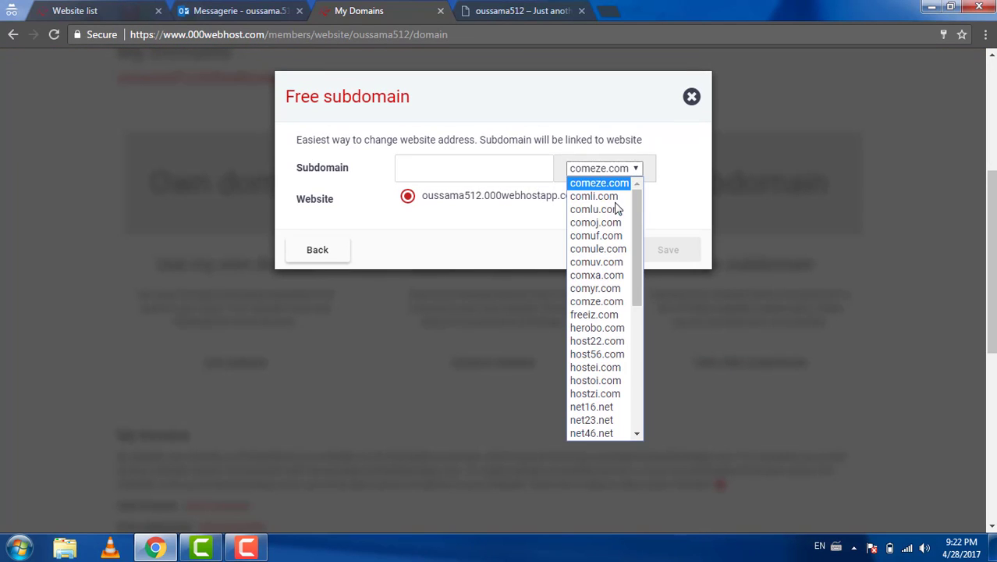
pyautogui.moveTo(635, 249); pyautogui.dragTo(636, 275)
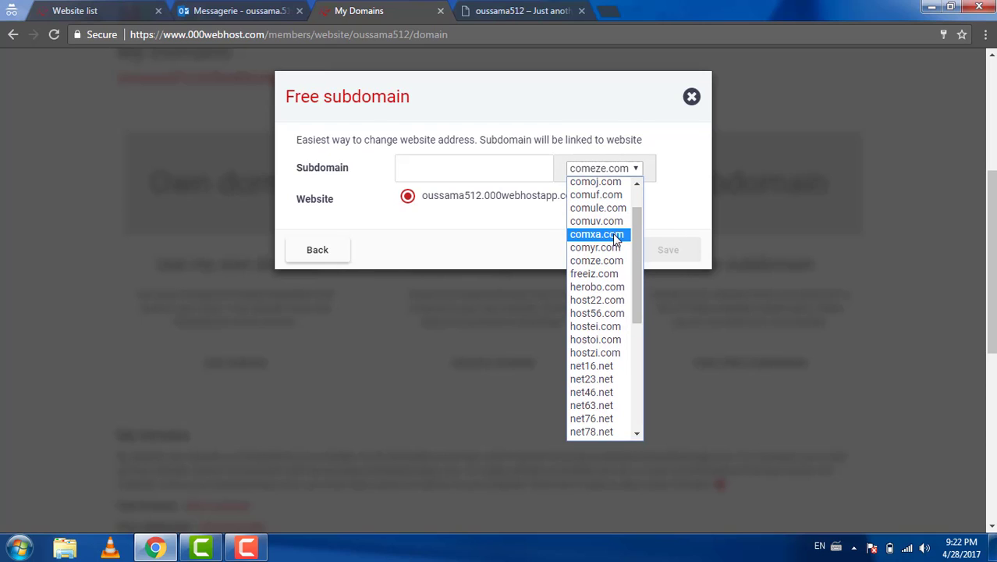
pyautogui.click(617, 236)
pyautogui.click(489, 178)
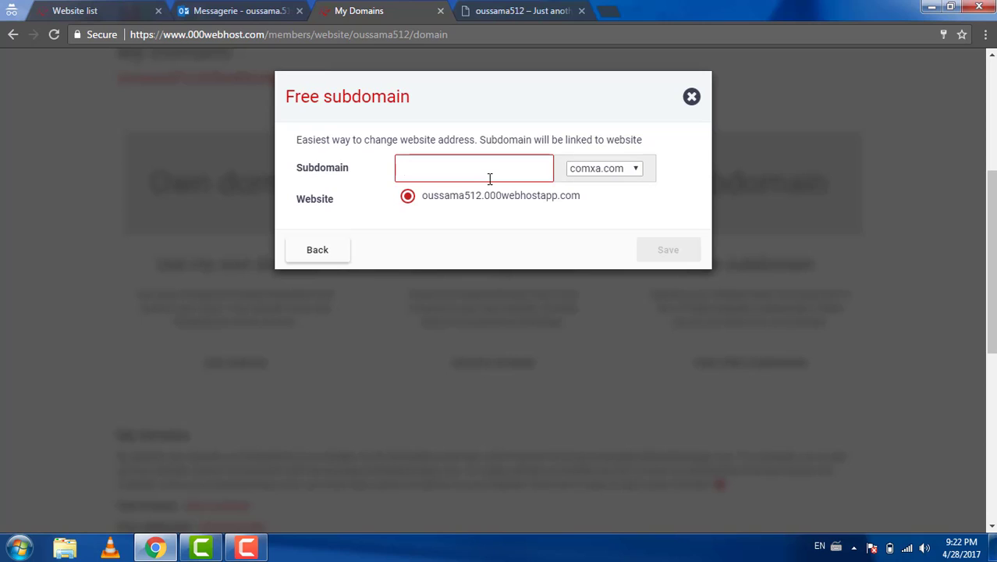
pyautogui.write('oussama-test')
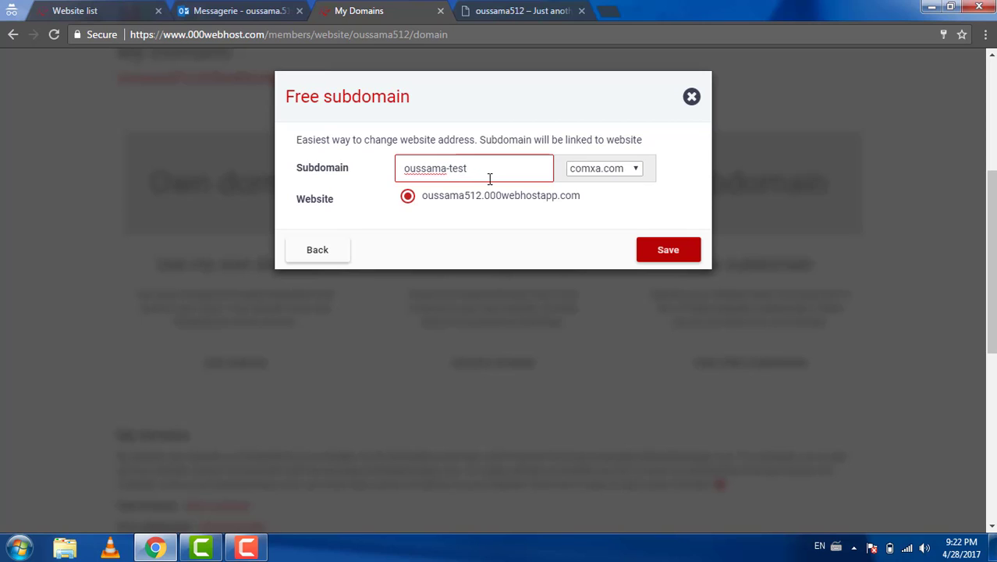
pyautogui.click(691, 258)
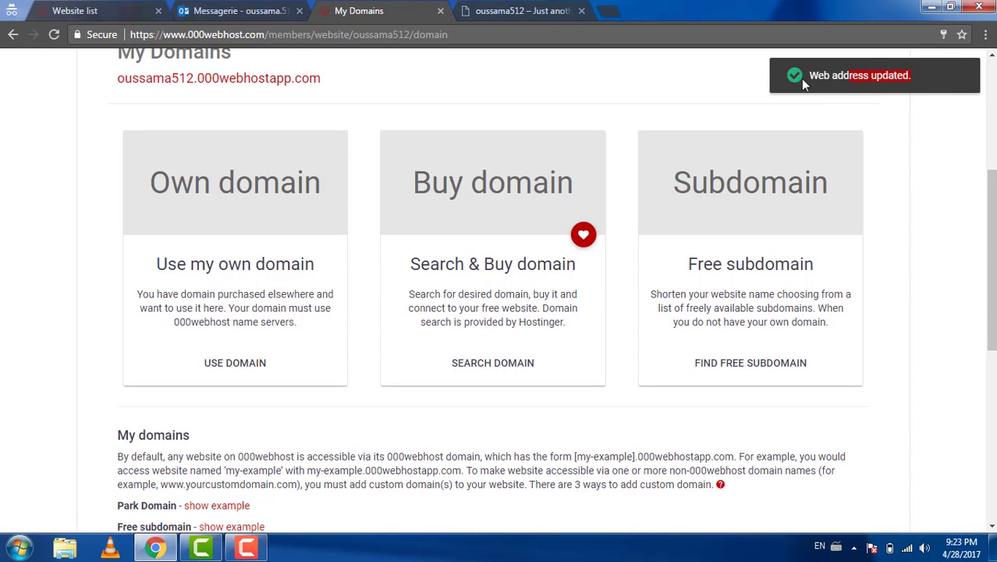
# Step: Copy the oussama-test.comxa.com address from the domain table
pyautogui.scroll(-5, 248, 367)
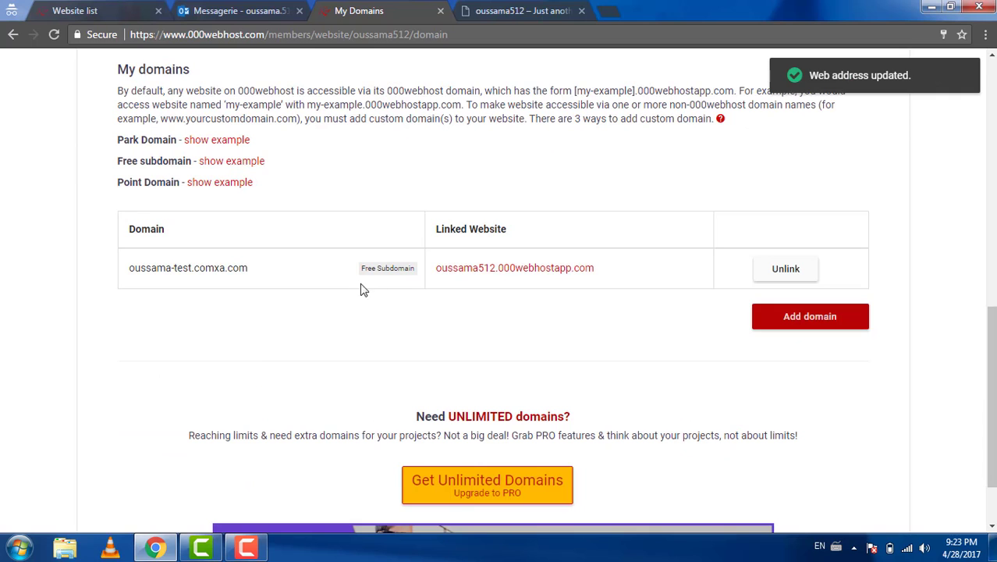
pyautogui.click(608, 13)
pyautogui.hotkey('ctrl', 'w')
pyautogui.moveTo(248, 268); pyautogui.dragTo(131, 286)
pyautogui.rightClick(161, 269)
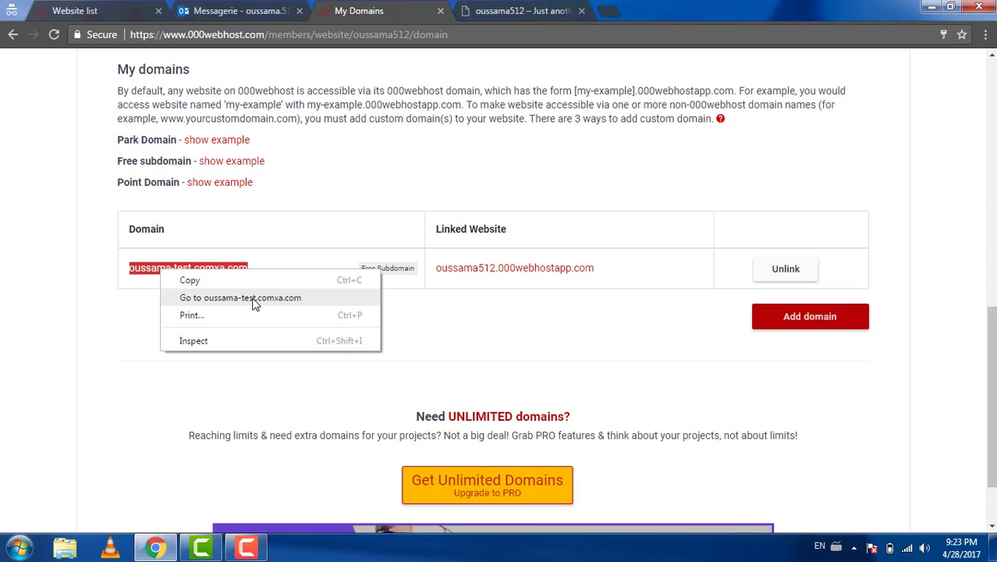
pyautogui.click(190, 280)
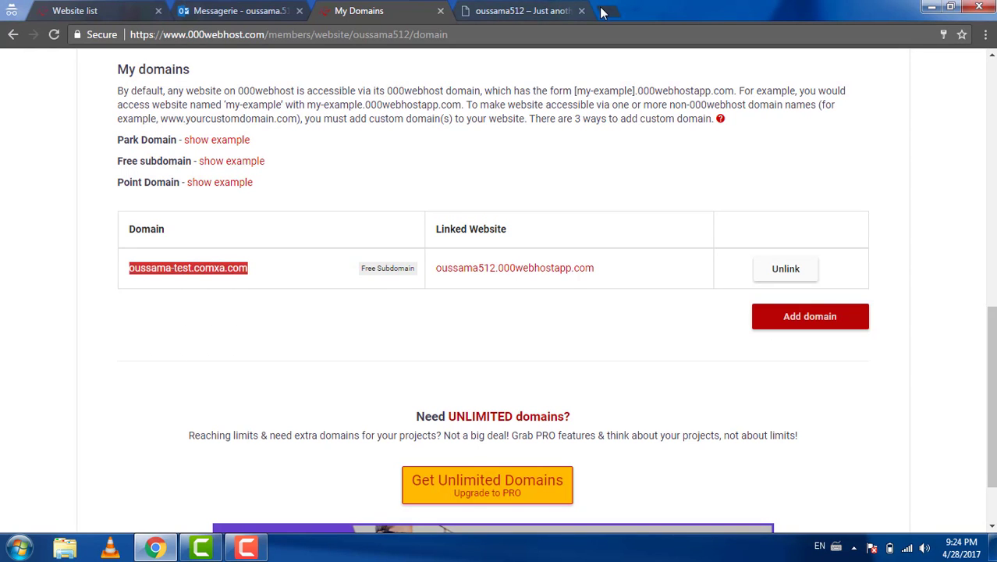
# Step: Load oussama-test.comxa.com in a private tab to confirm the Hello world site, then return to My Domains
pyautogui.click(603, 13)
pyautogui.rightClick(488, 33)
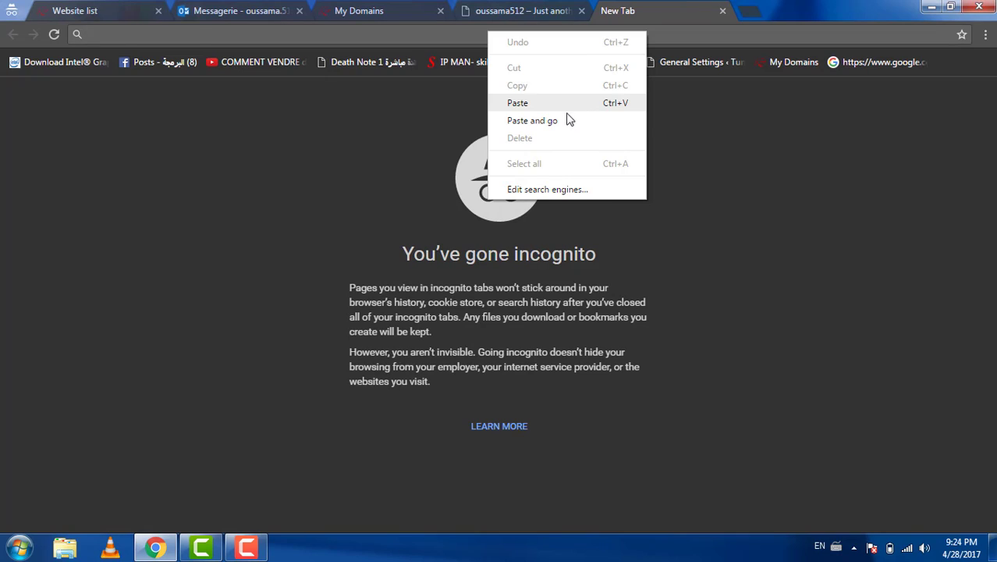
pyautogui.click(567, 120)
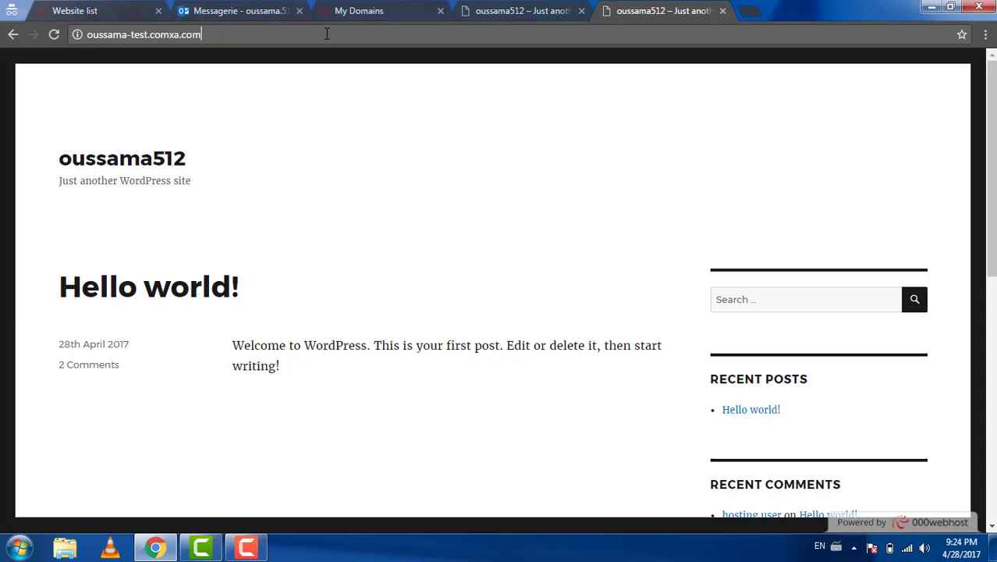
pyautogui.scroll(-10, 327, 129)
pyautogui.scroll(10, 329, 147)
pyautogui.click(363, 5)
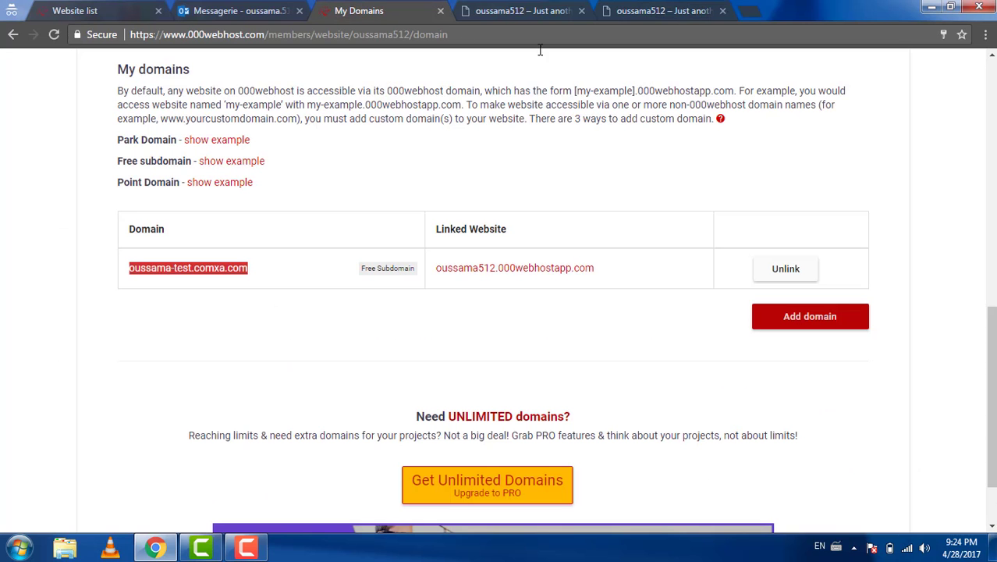
pyautogui.scroll(-1, 459, 300)
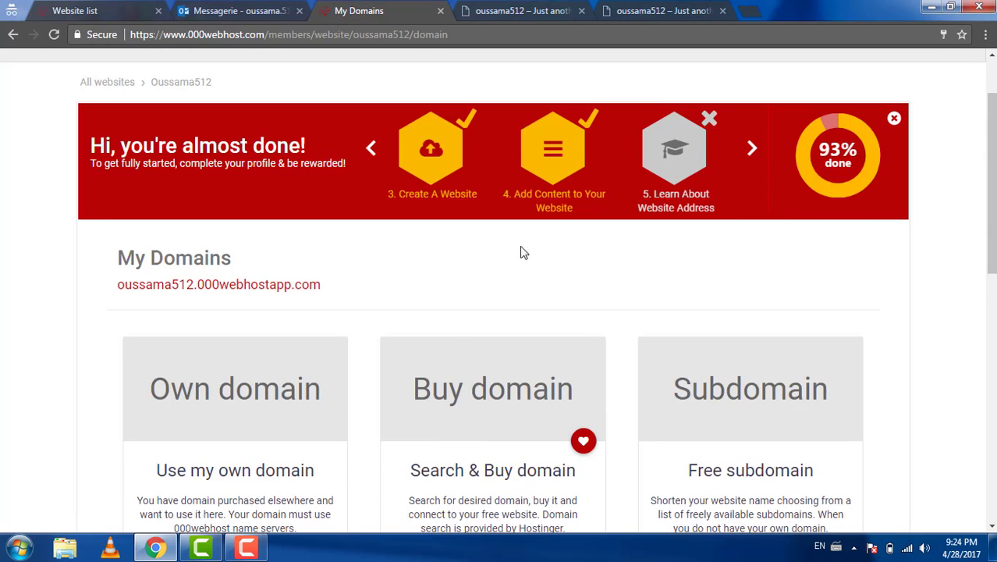